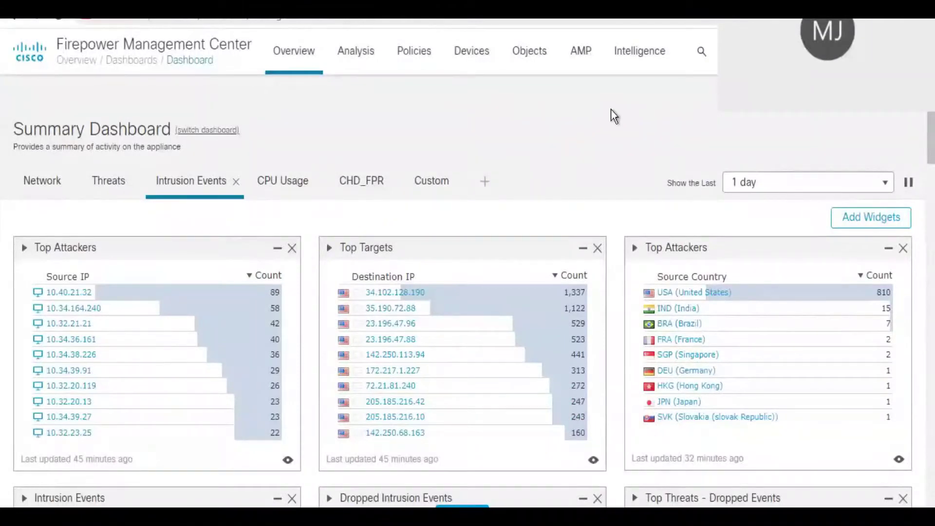
Step: Go to Objects > Object Management and list the AnyConnect File objects under VPN
click(533, 70)
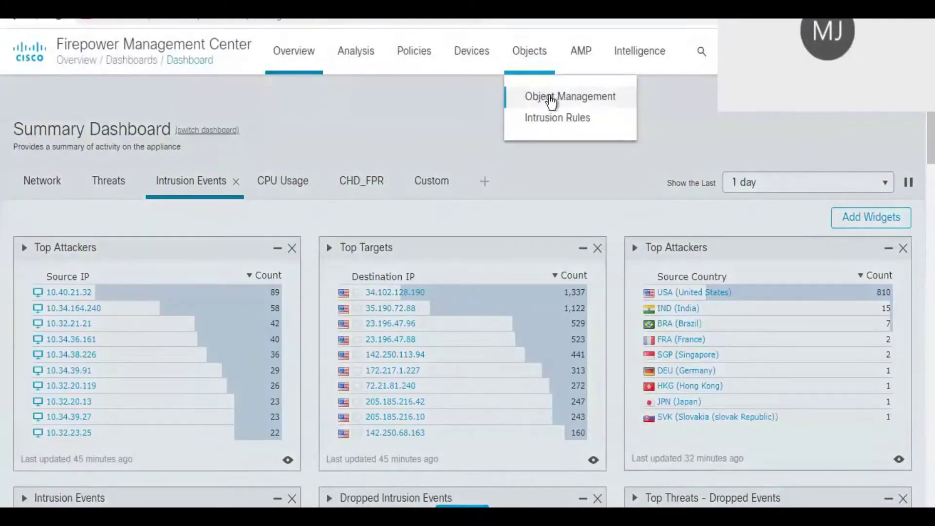
click(543, 98)
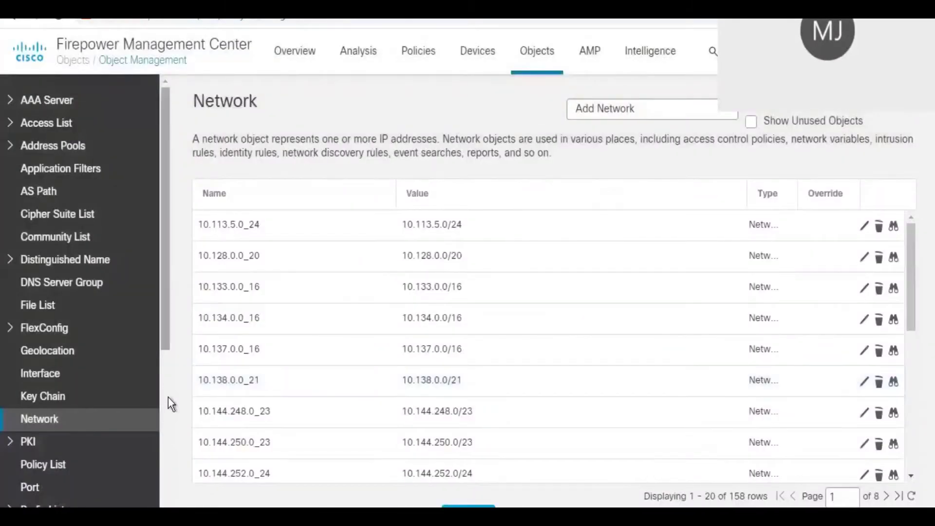
scroll(107, 449, down, 5)
click(43, 498)
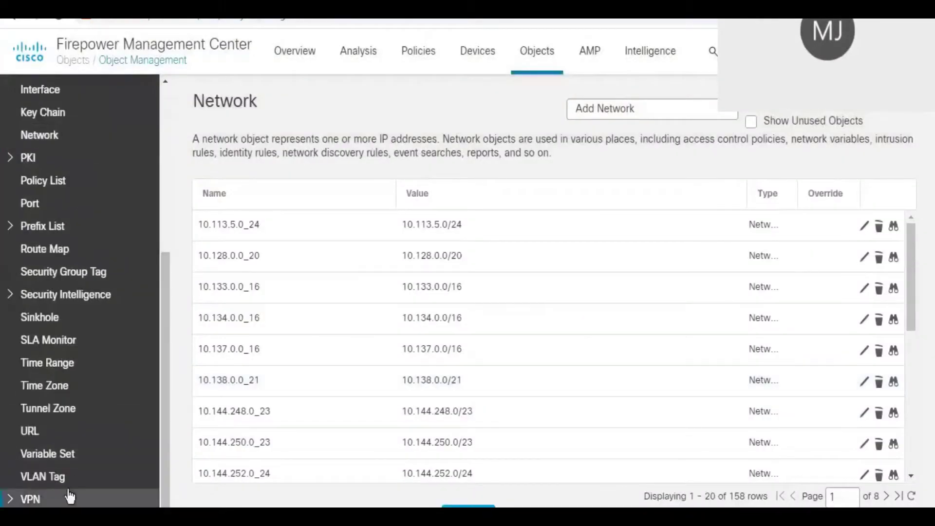
scroll(97, 414, down, 3)
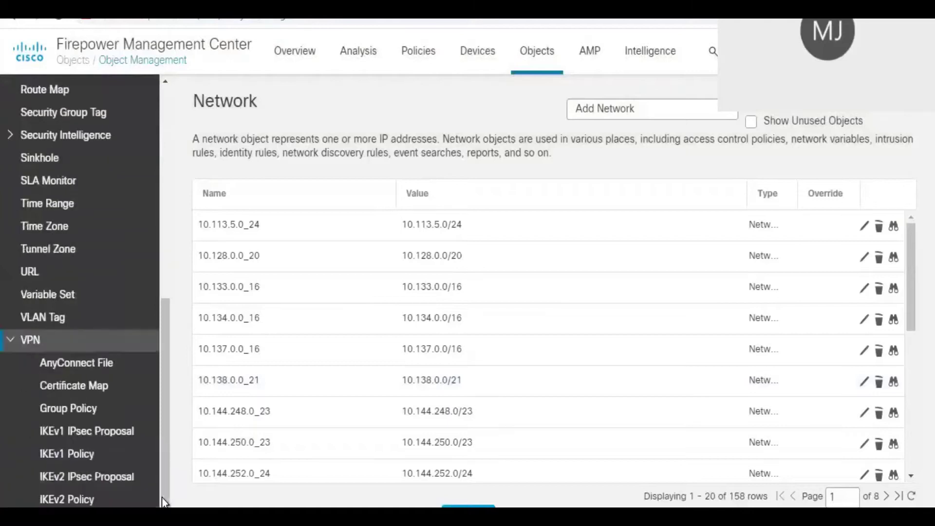
click(89, 369)
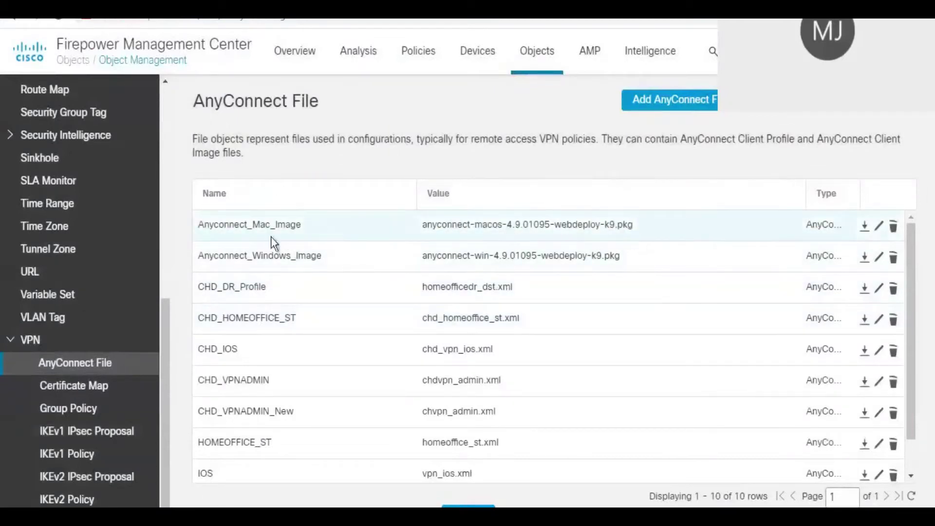
Step: Create AnyConnect Client Image Anyconnect_Windows_Image_new from anyconnect-win-4.10.00093-webdeploy-k9.pkg and save it
click(684, 103)
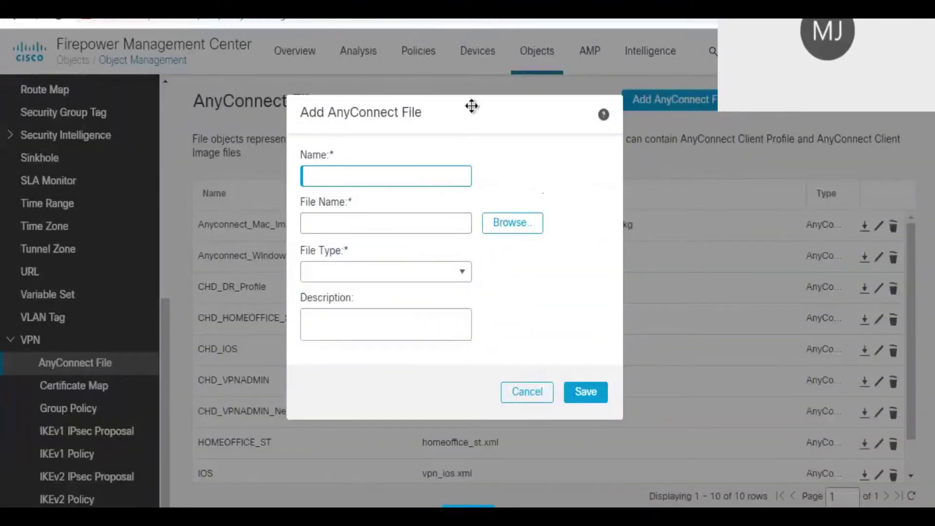
click(604, 119)
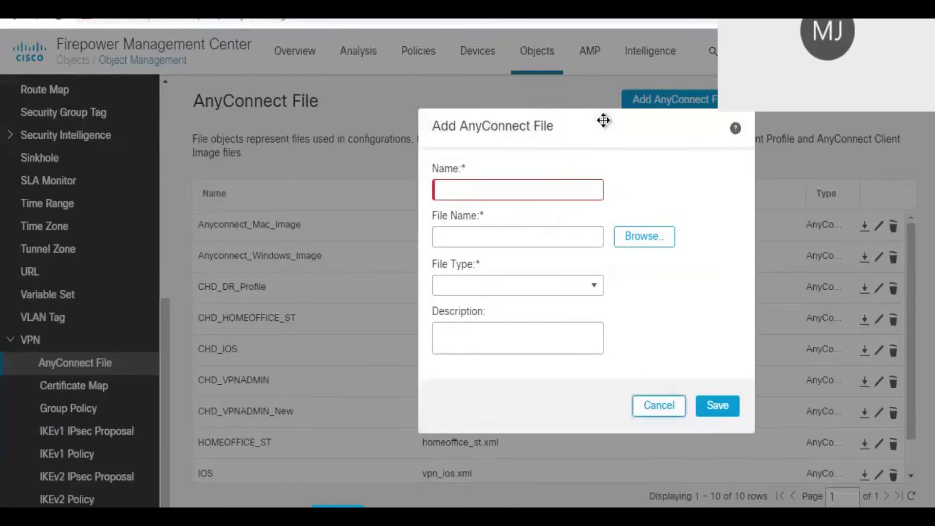
click(511, 194)
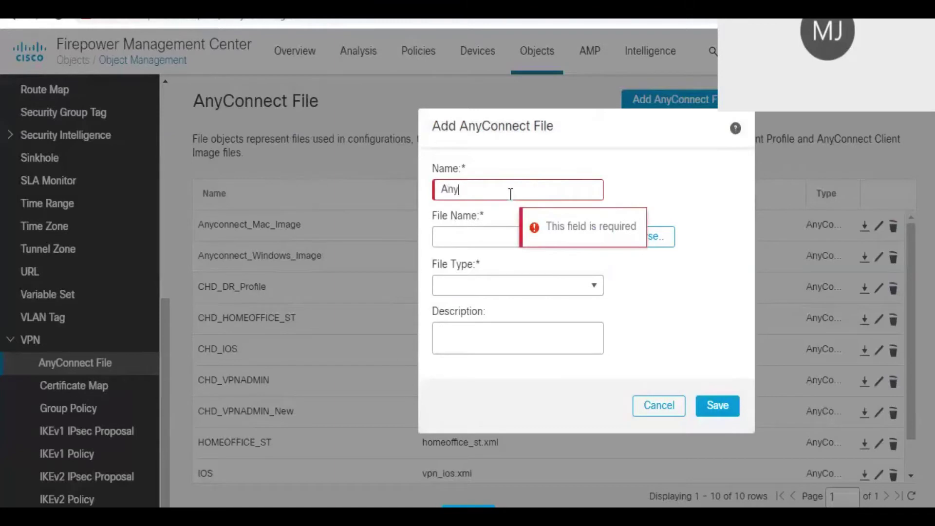
text(Anyconnect_)
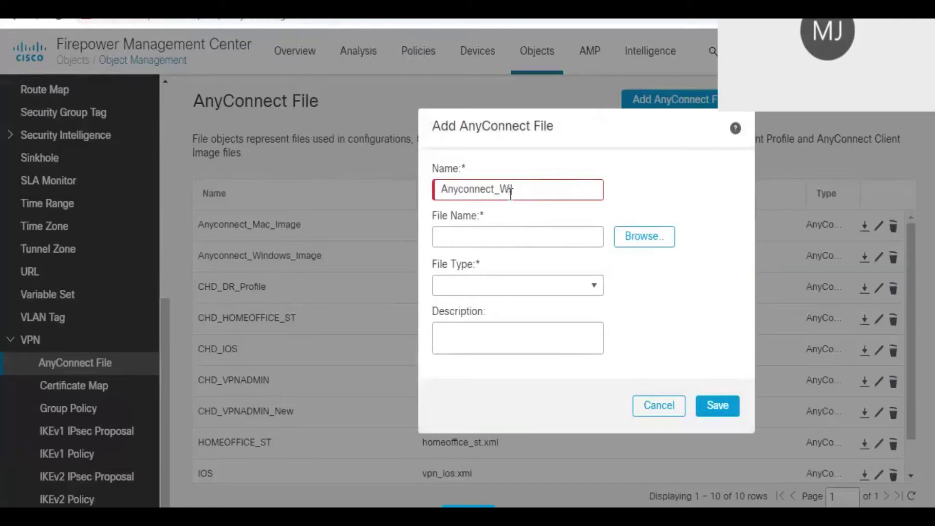
text(Windows_Image)
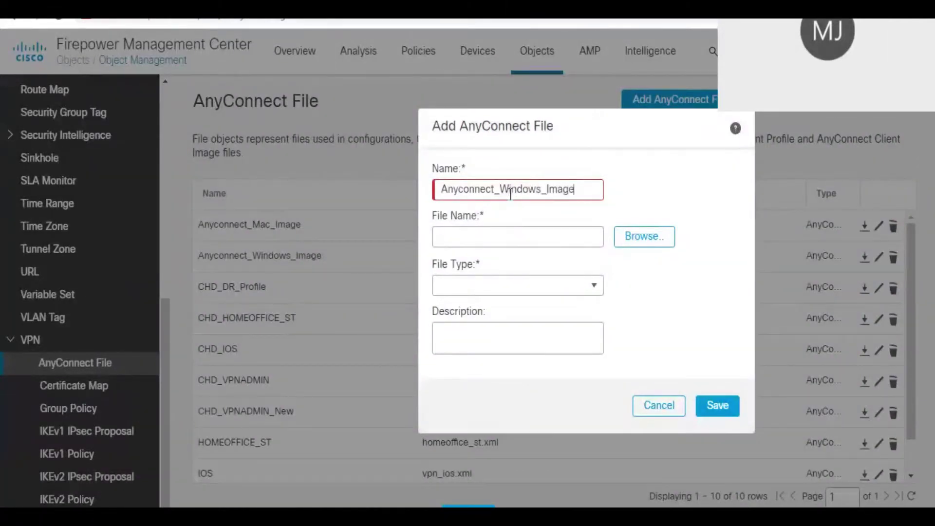
text(_new)
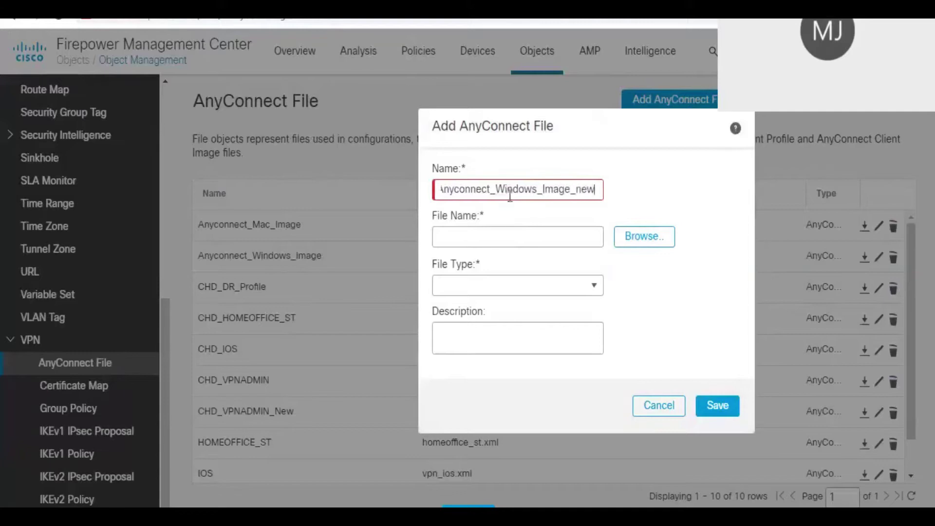
click(494, 242)
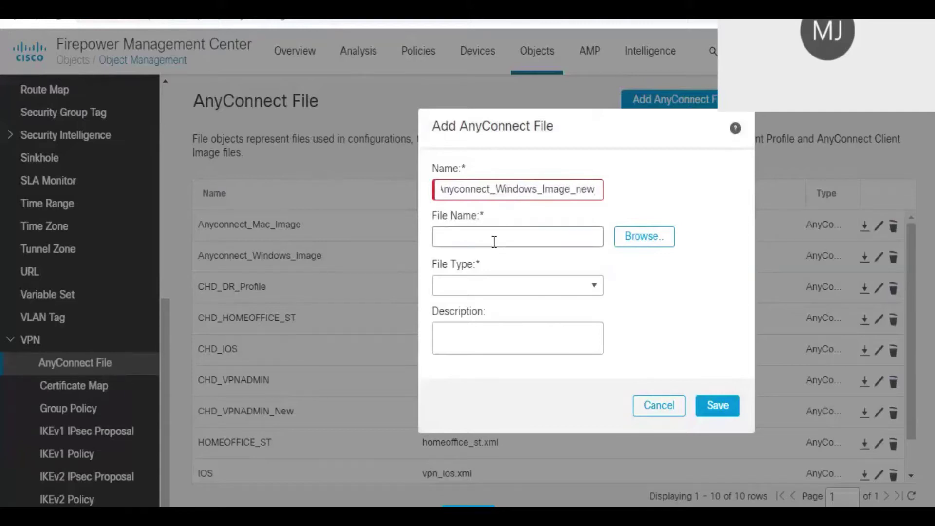
click(651, 246)
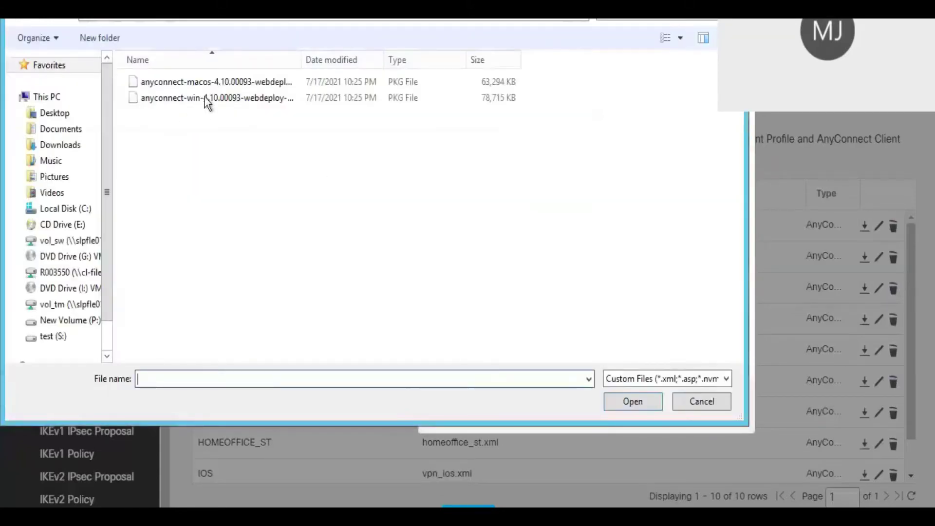
click(182, 100)
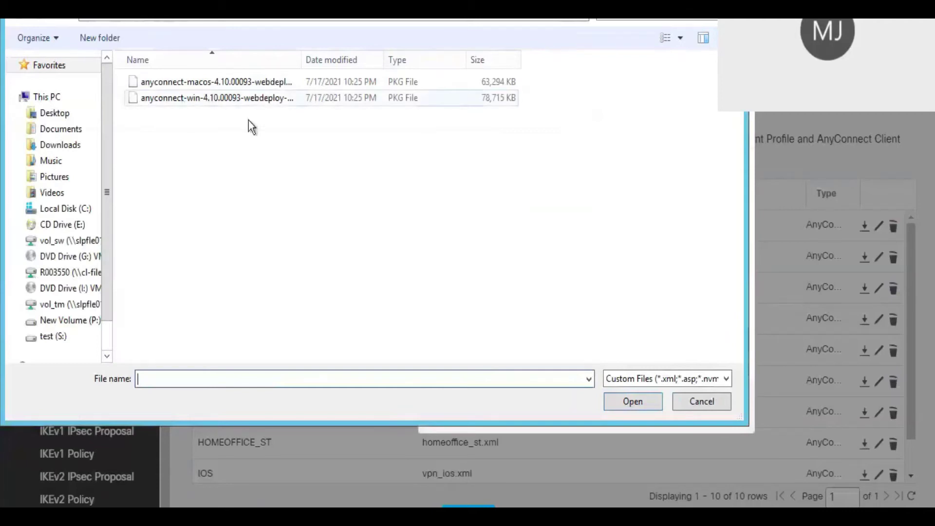
click(633, 402)
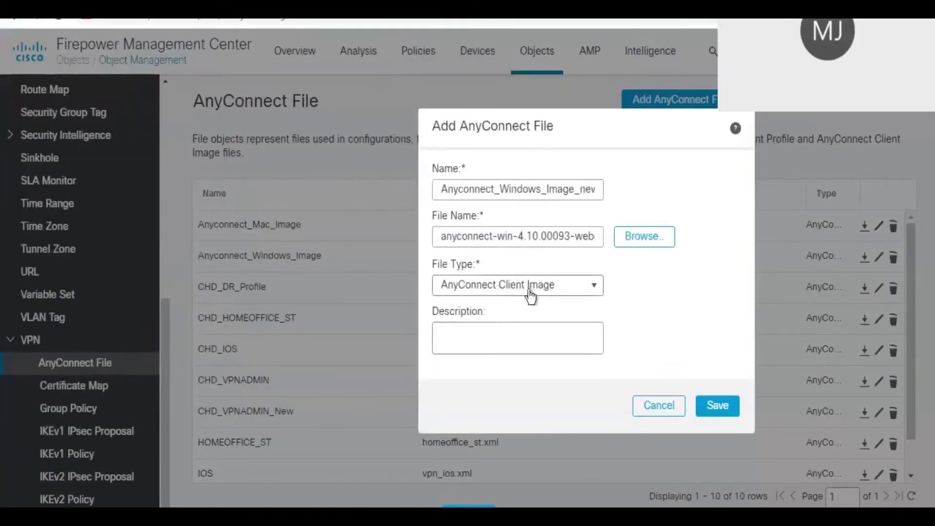
click(715, 408)
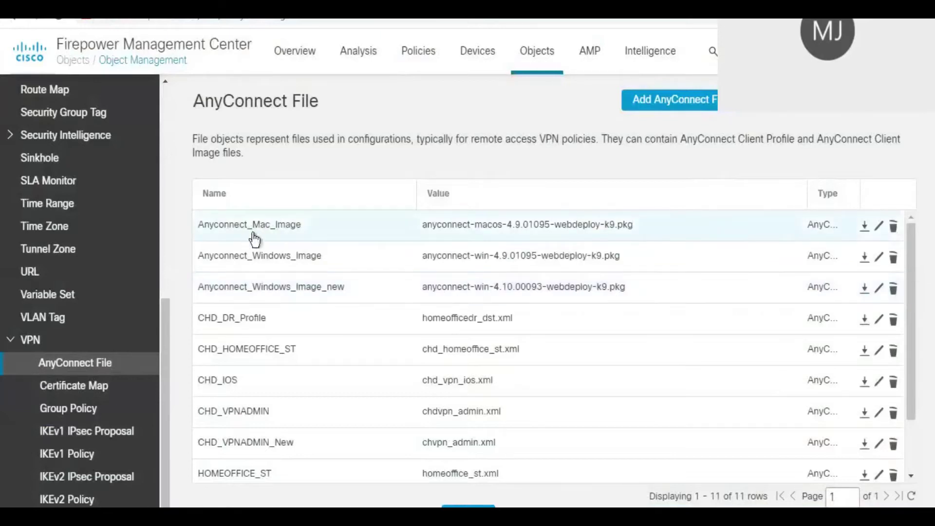
Step: Create Anyconnect_Mac_Image_new from anyconnect-macos-4.10.00093-webdeploy-k9.pkg as an AnyConnect Client Image and save it
click(654, 107)
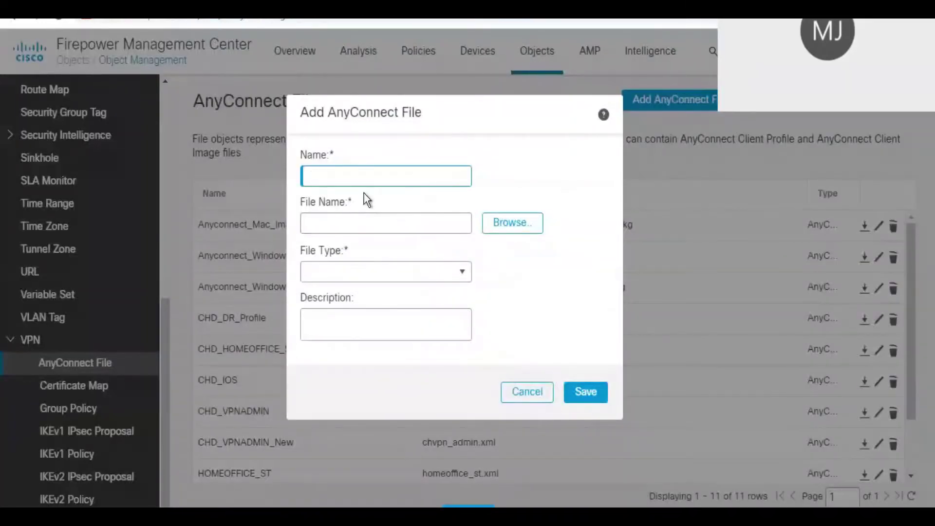
text(Anyconnect_Mac)
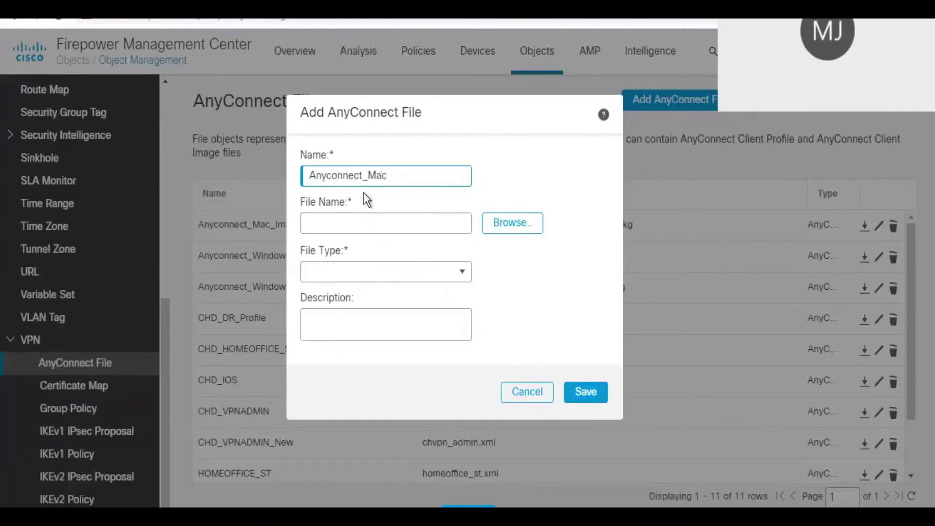
text(_Image)
click(571, 121)
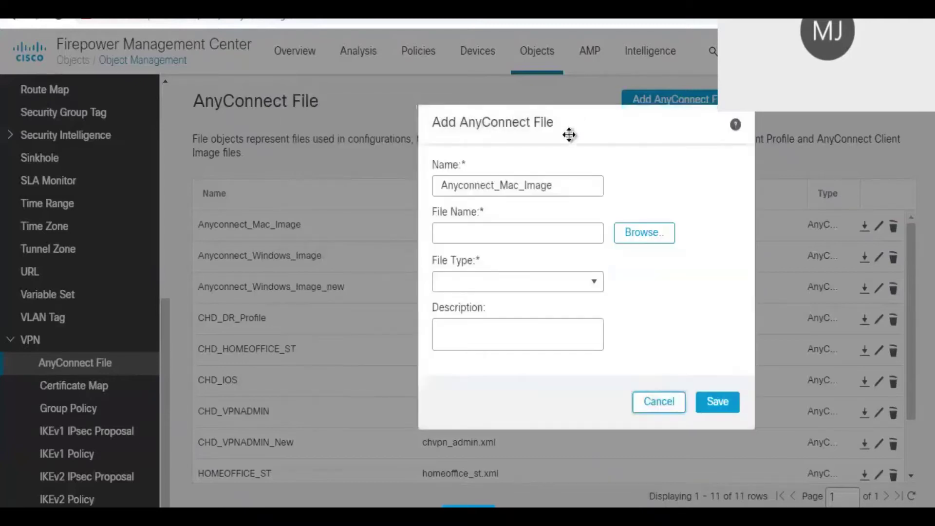
click(567, 191)
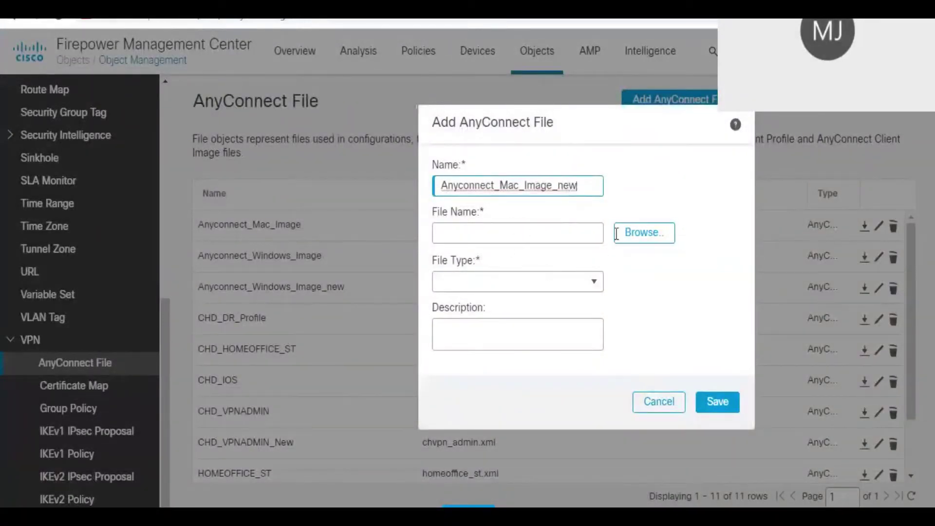
click(639, 233)
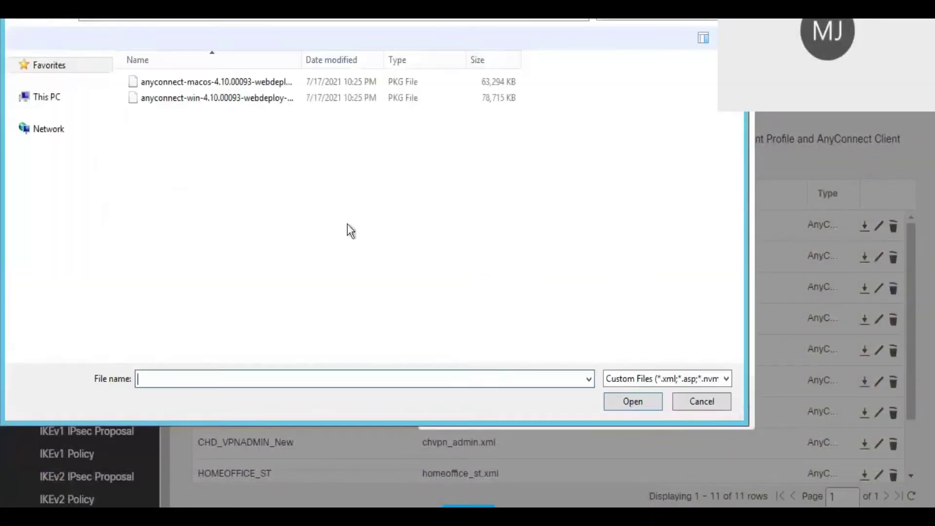
double_click(233, 80)
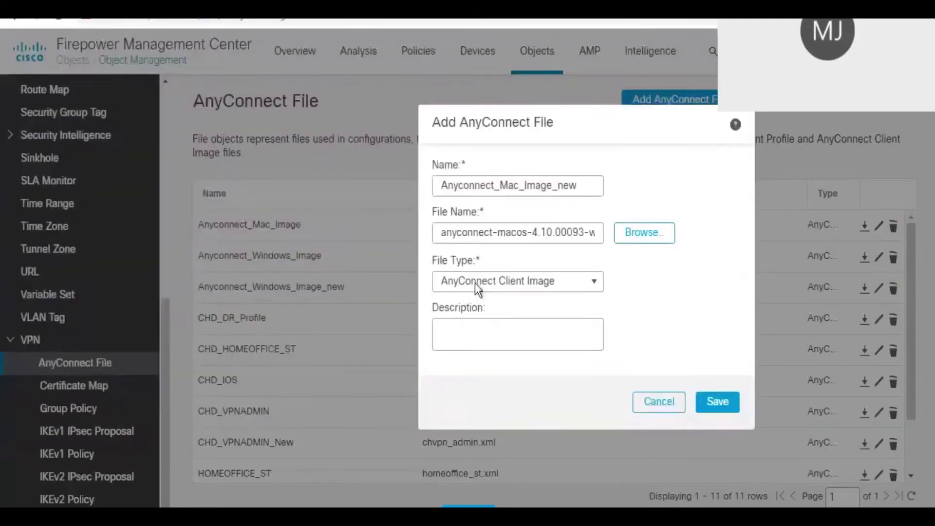
click(719, 402)
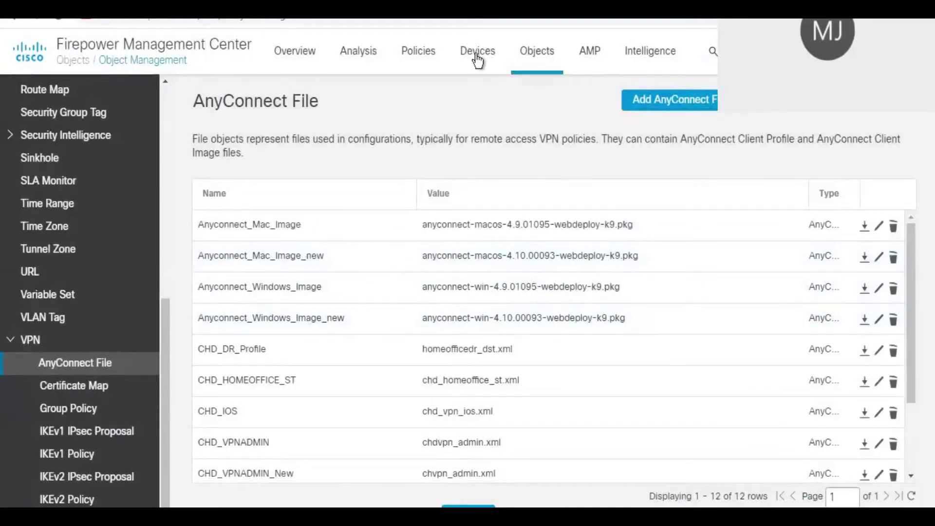
Step: Edit the CHDFPRVPN001 remote access policy and show its Advanced AnyConnect Client Images settings
mouse_move(463, 69)
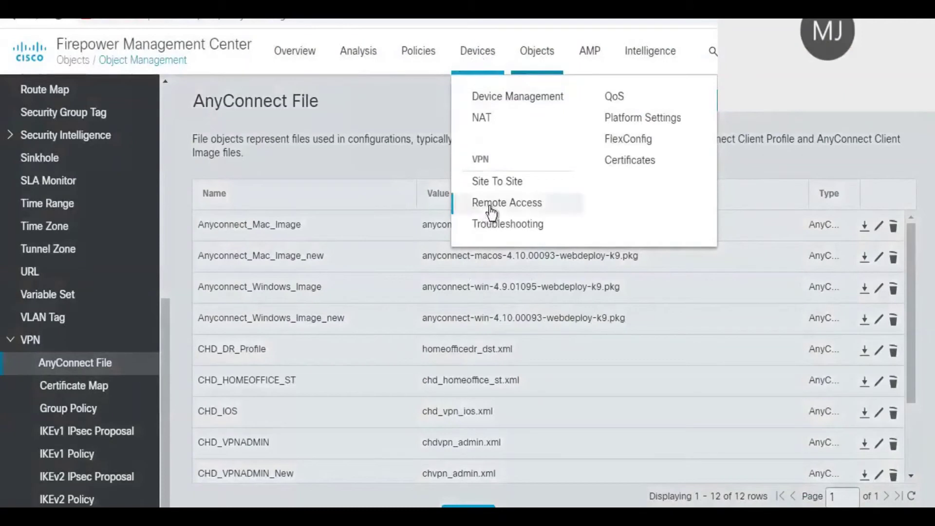
click(491, 204)
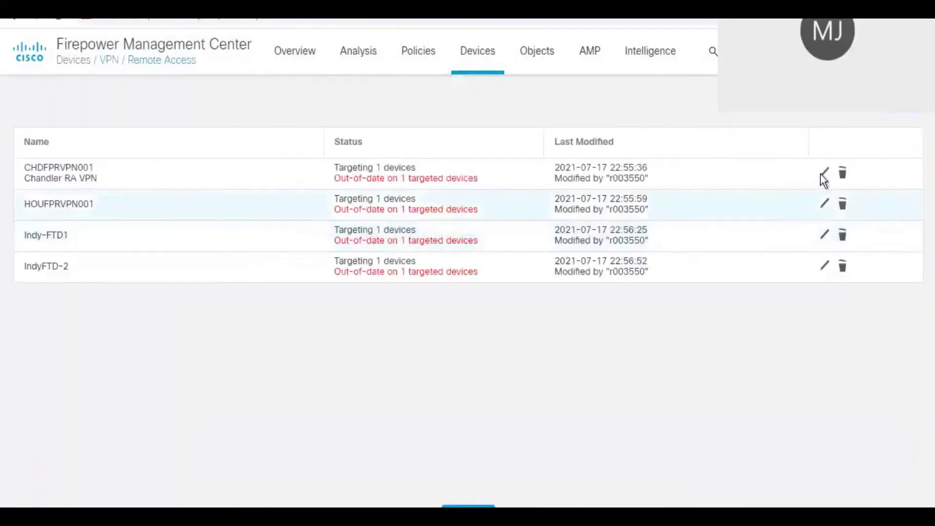
click(825, 175)
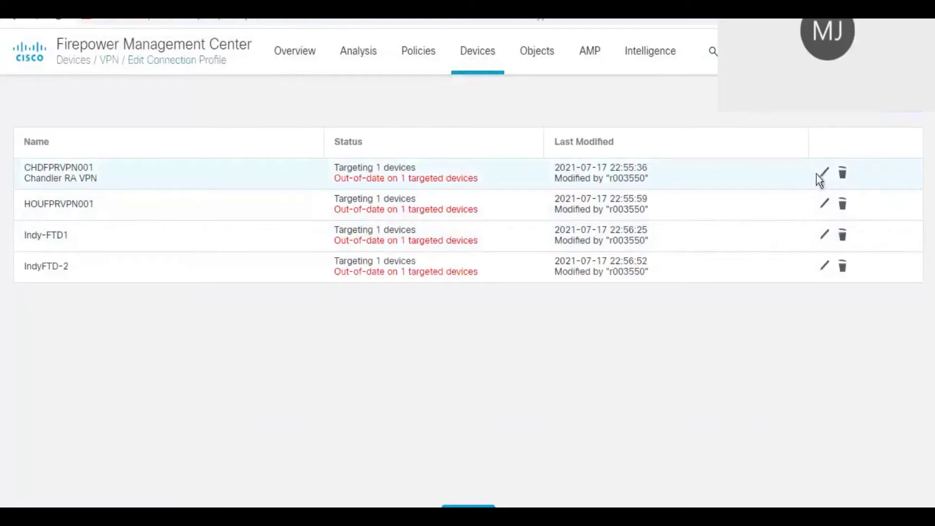
click(259, 154)
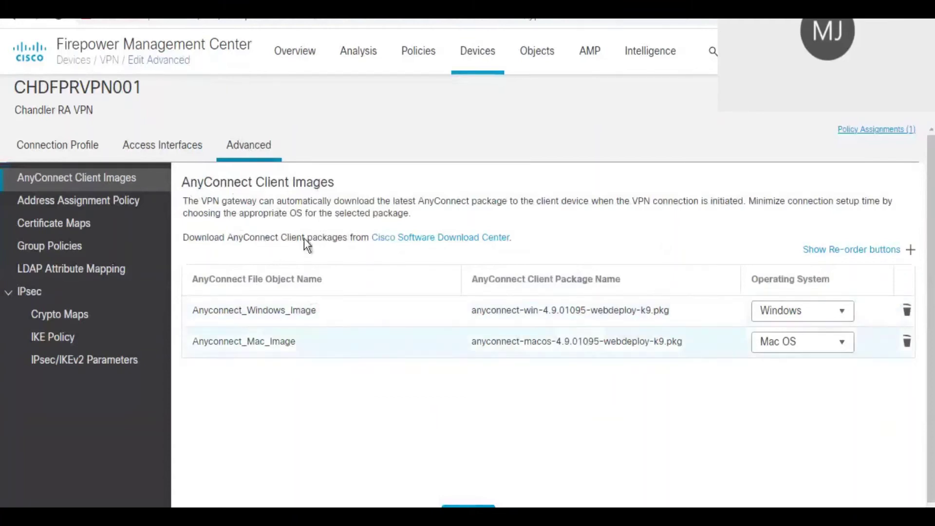
Step: Add Anyconnect_Mac_Image_new and Anyconnect_Windows_Image_new, removing the old 4.9 Mac and Windows images
click(911, 251)
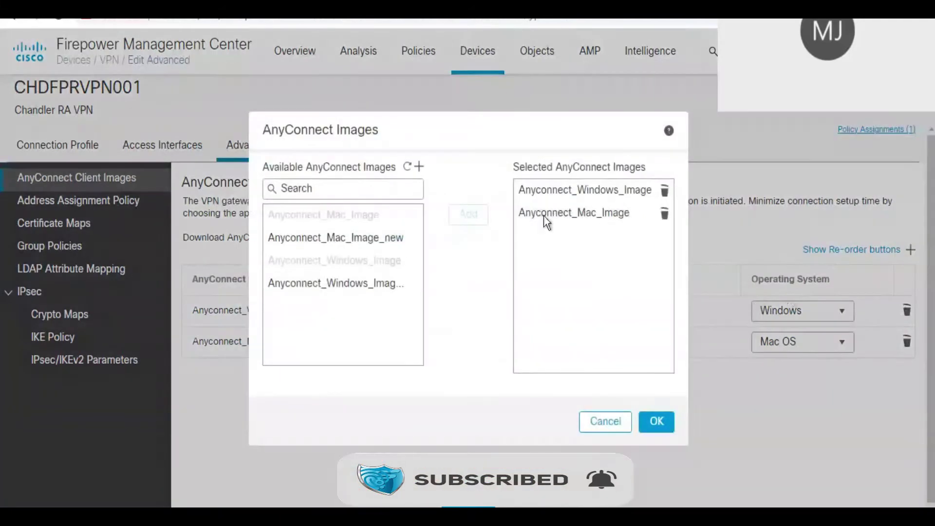
click(381, 249)
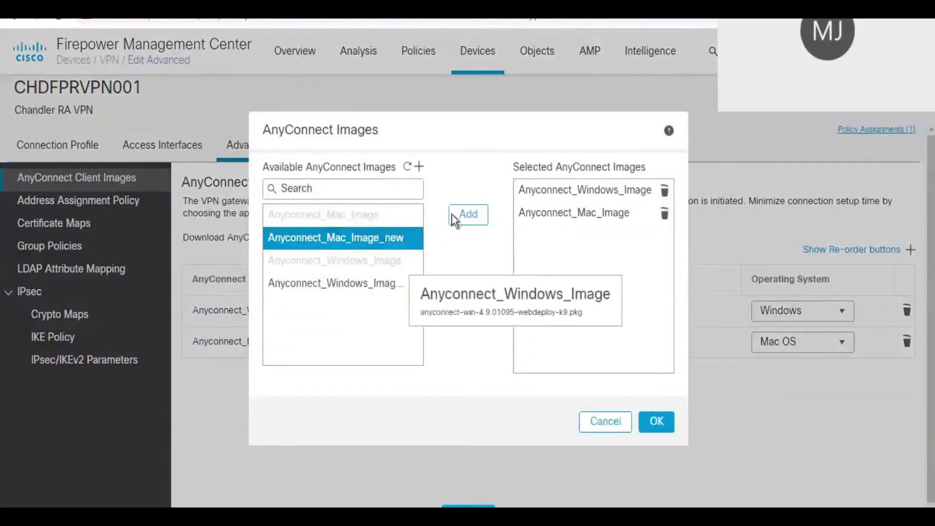
click(383, 285)
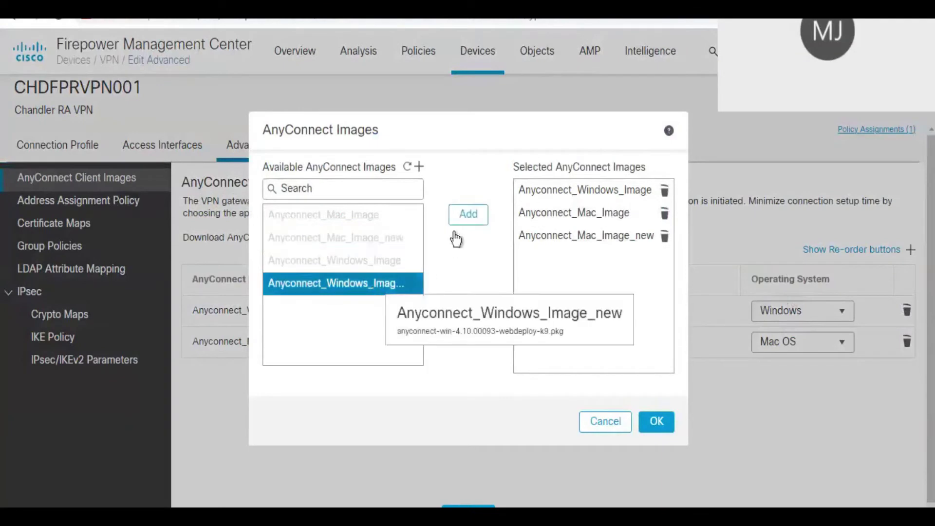
click(466, 219)
click(609, 214)
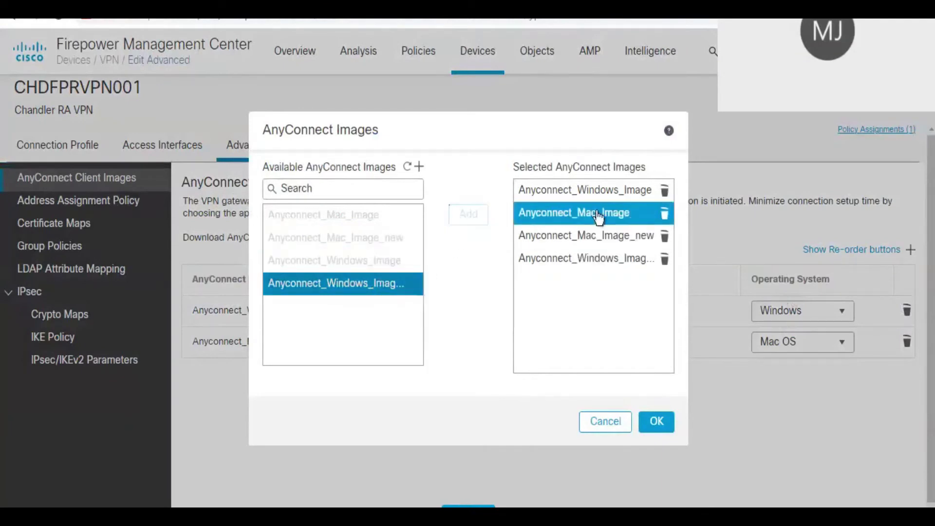
click(664, 213)
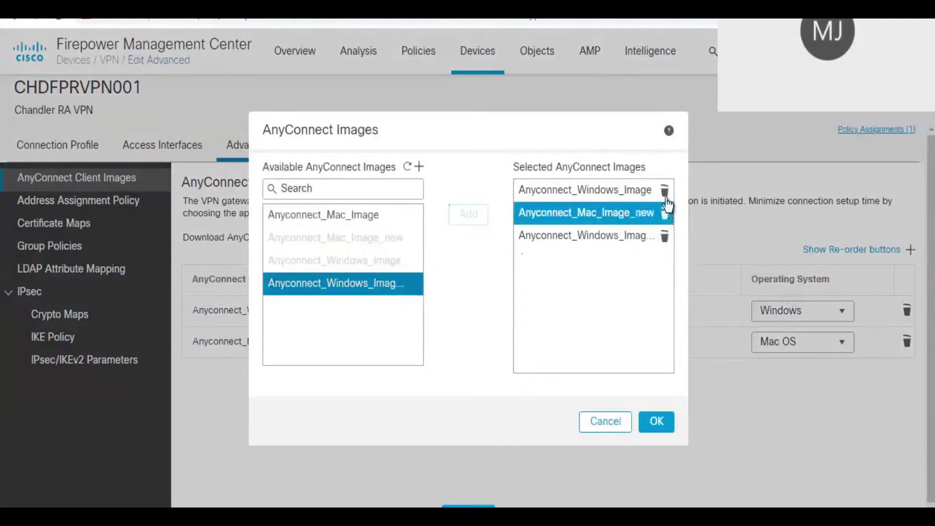
click(666, 191)
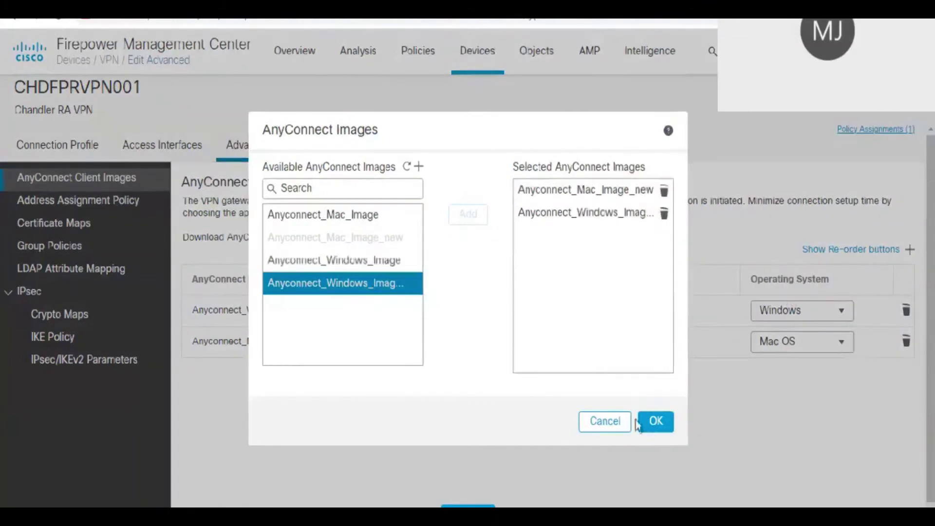
click(666, 422)
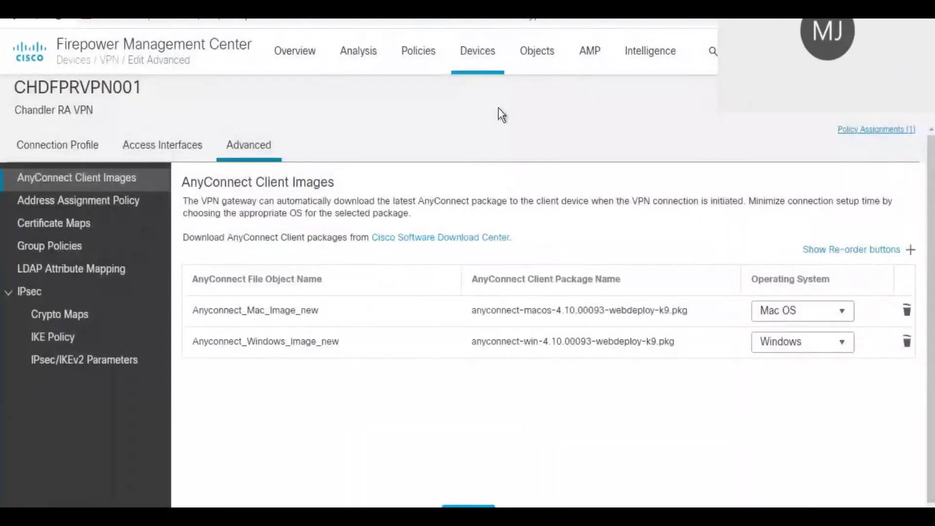
Step: In HOUFPRVPN001's advanced settings, add Anyconnect_Mac_Image_new and Anyconnect_Windows_Image_new as client images
click(477, 59)
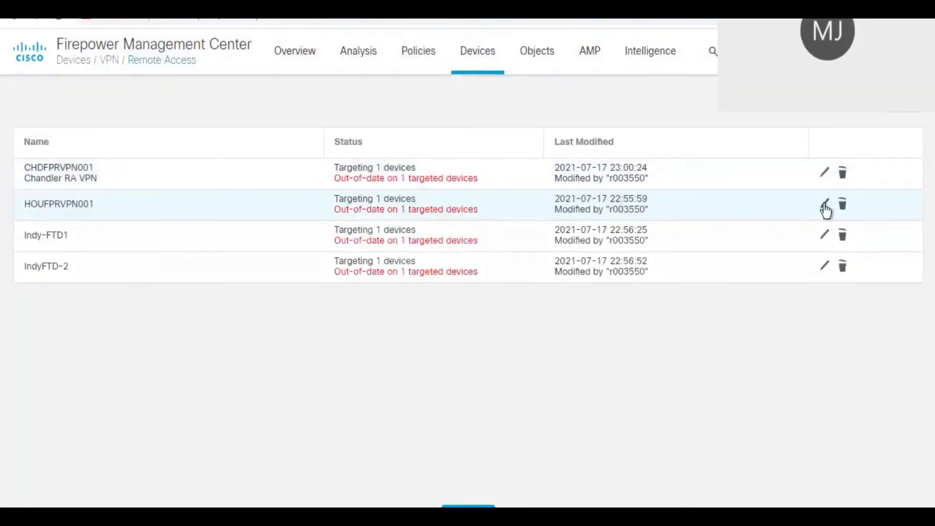
click(824, 206)
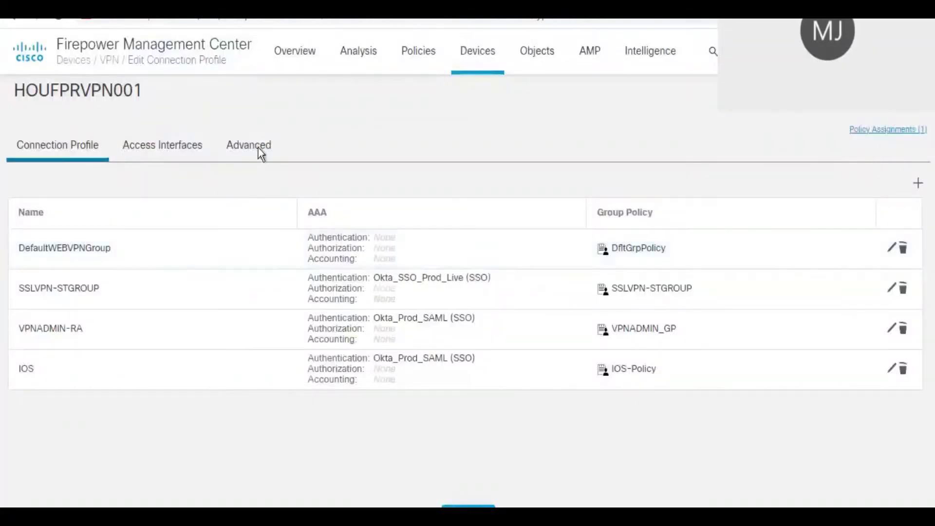
click(261, 154)
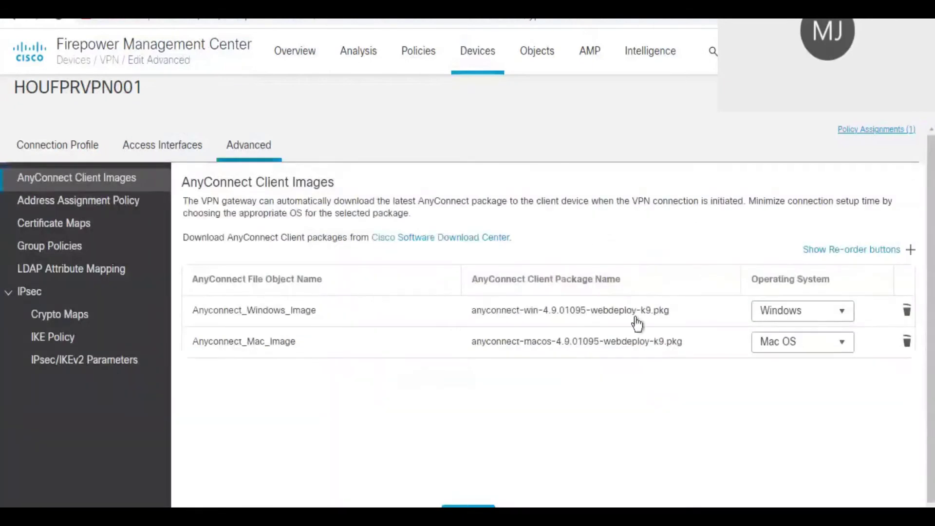
click(911, 249)
click(377, 239)
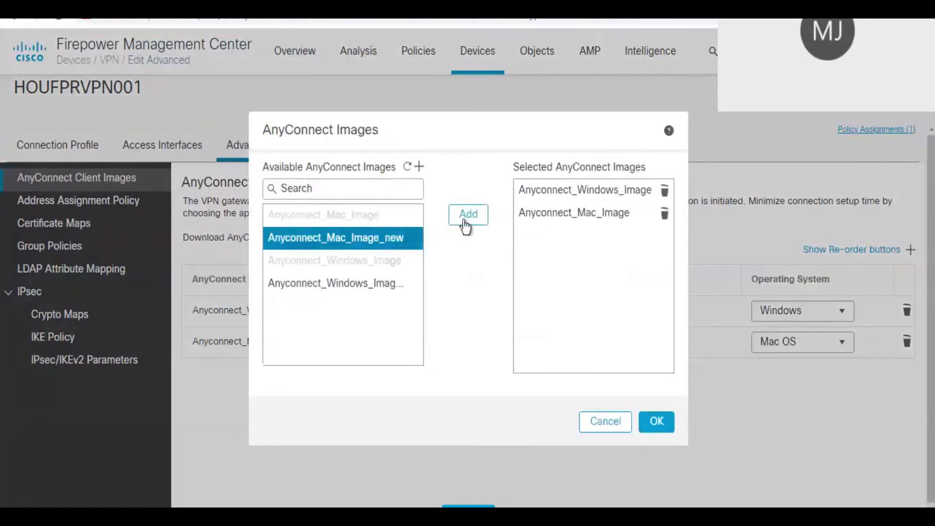
click(467, 219)
click(373, 288)
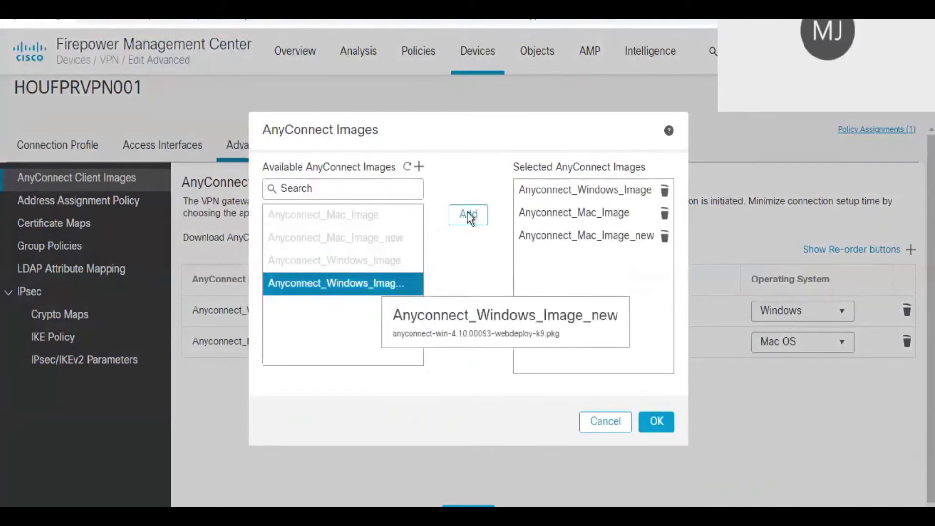
click(469, 214)
Step: Remove the old Anyconnect_Mac_Image and Anyconnect_Windows_Image, then save the HOUFPRVPN001 policy
click(653, 236)
click(664, 218)
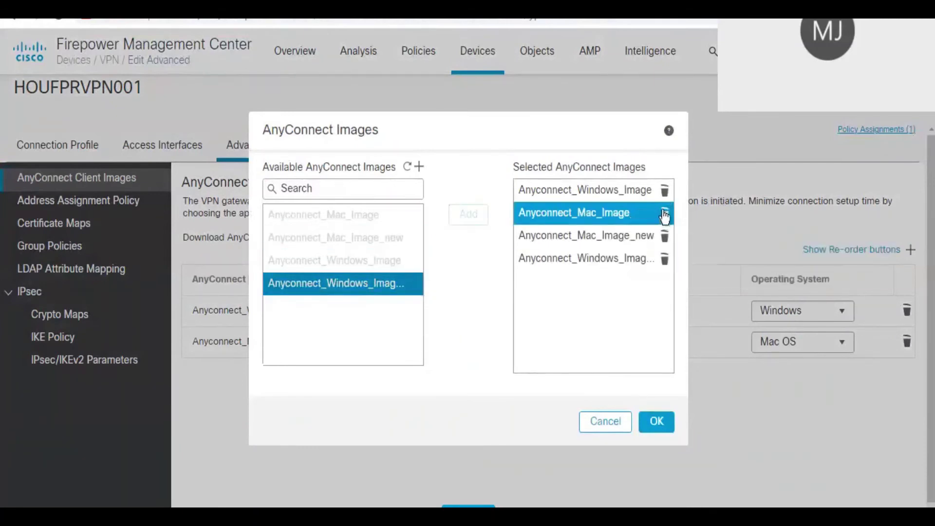
click(665, 191)
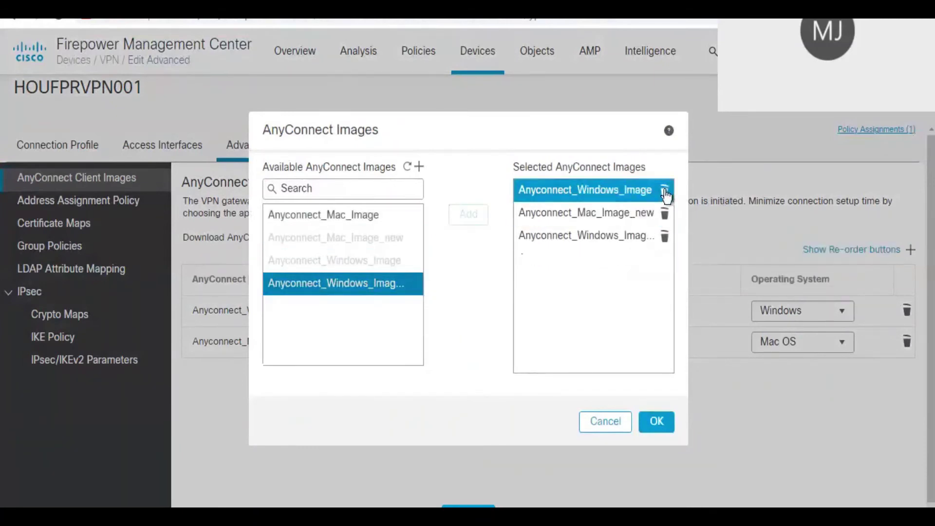
click(656, 422)
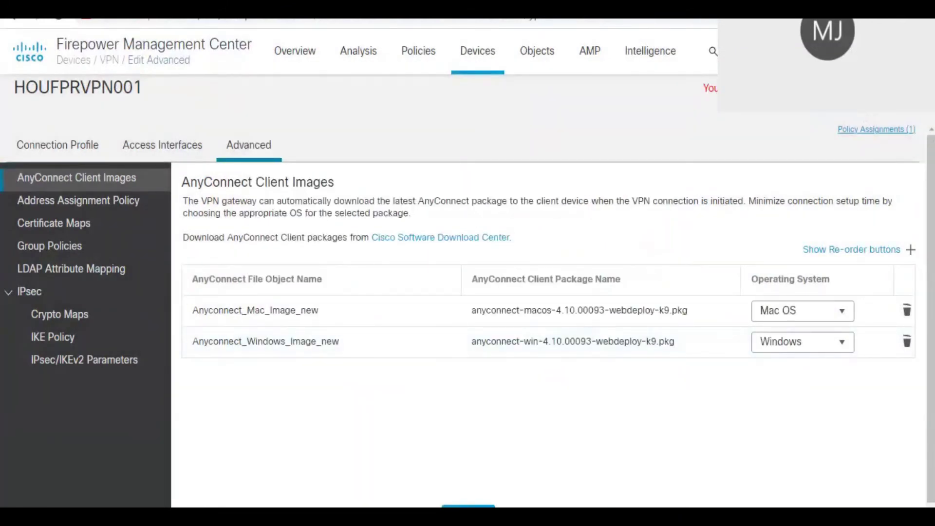
click(828, 111)
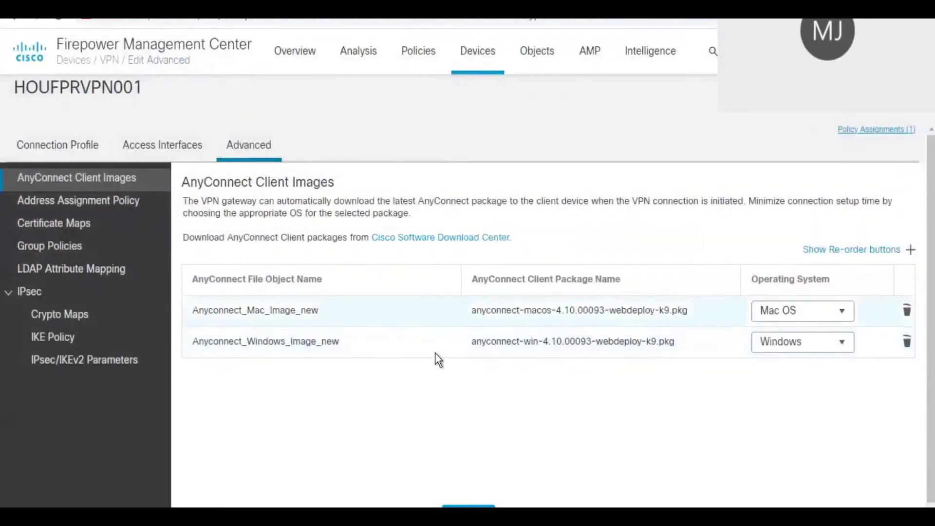
click(465, 61)
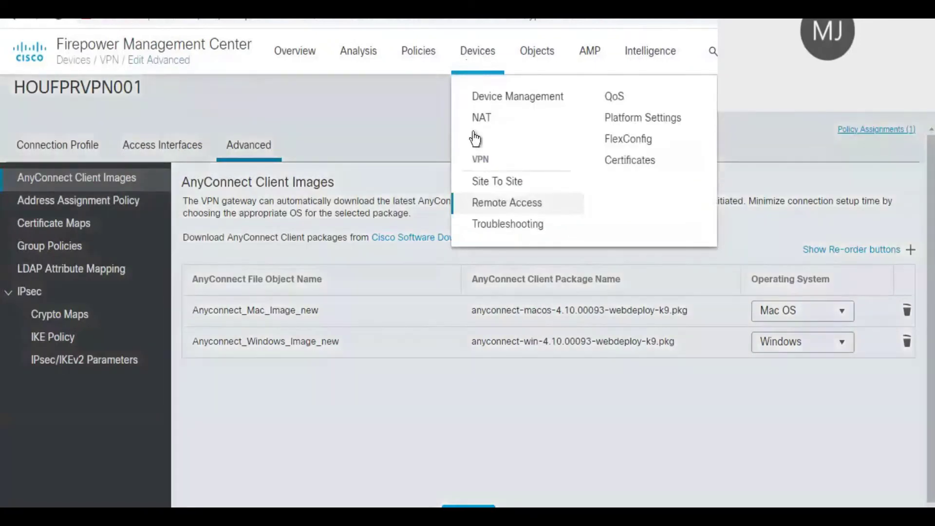
Step: In Indy-FTD1's advanced settings, add Anyconnect_Mac_Image_new and Anyconnect_Windows_Image_new as client images
click(495, 207)
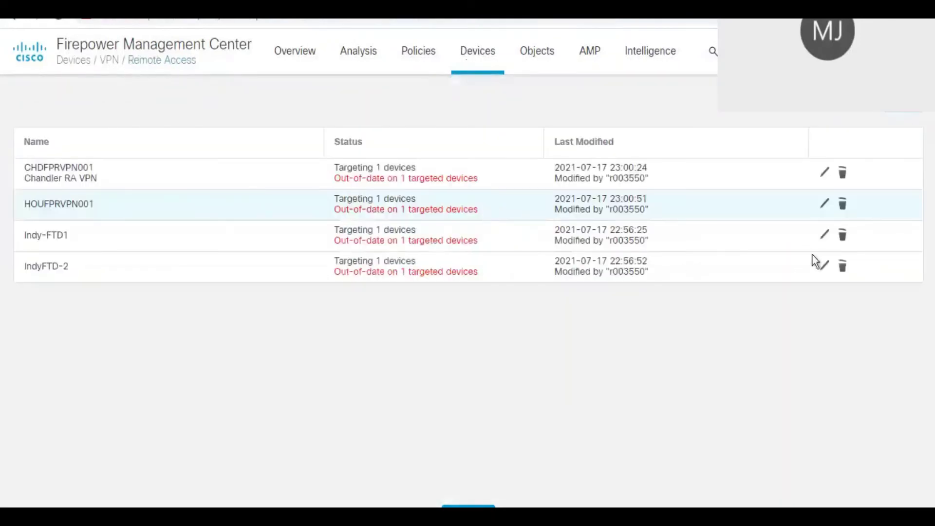
click(825, 234)
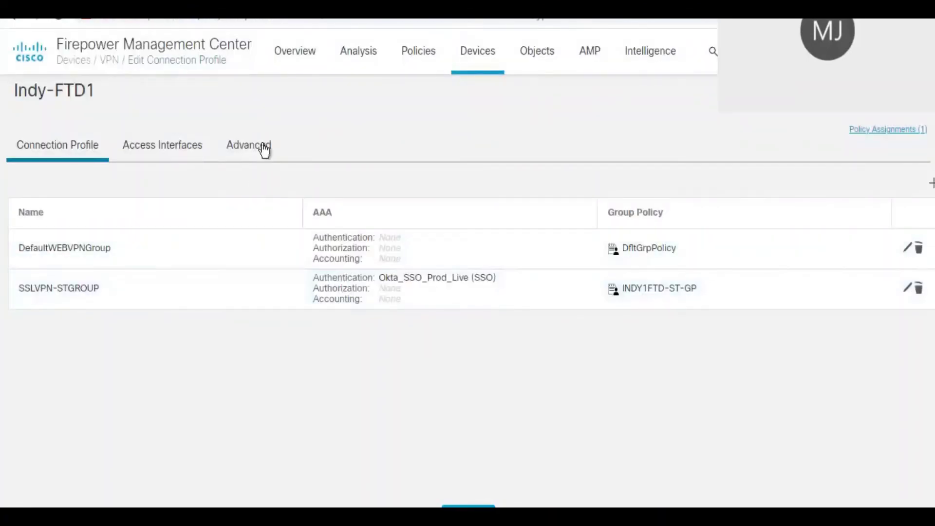
click(263, 147)
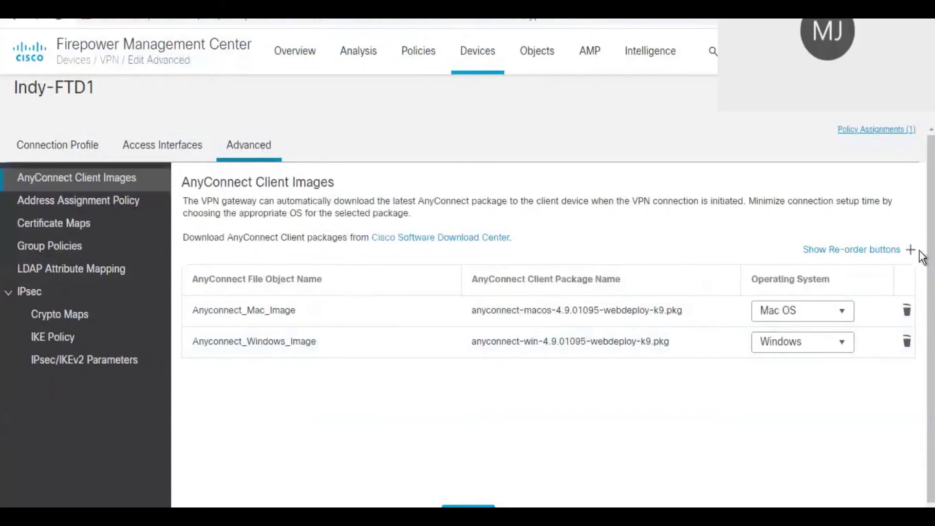
click(910, 249)
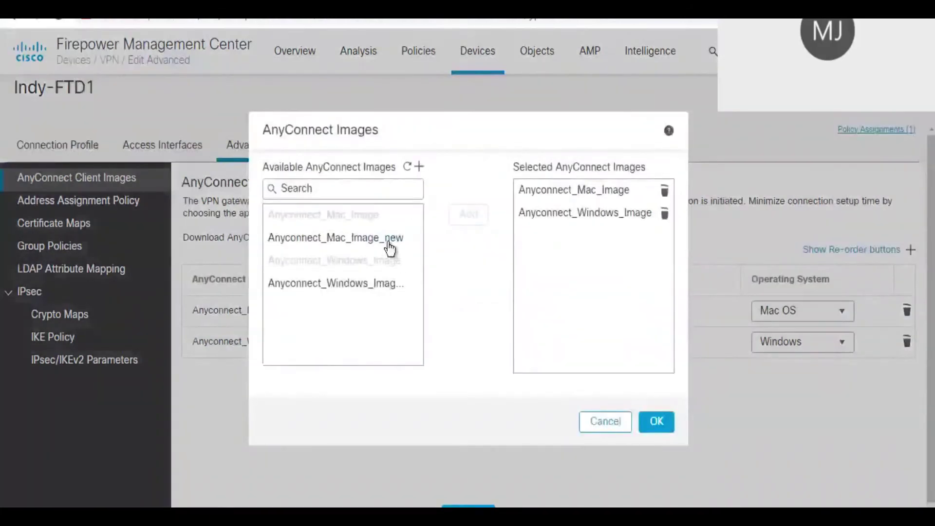
click(390, 244)
click(470, 217)
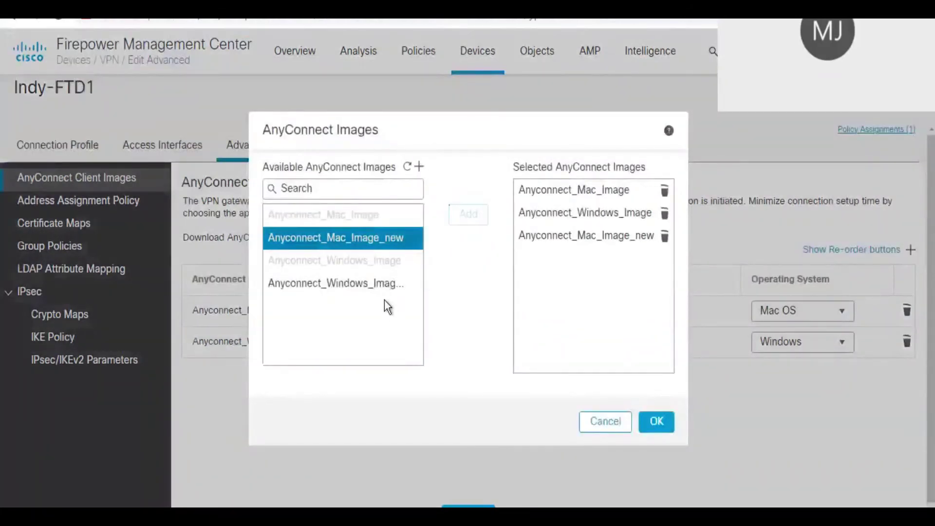
click(412, 283)
click(470, 216)
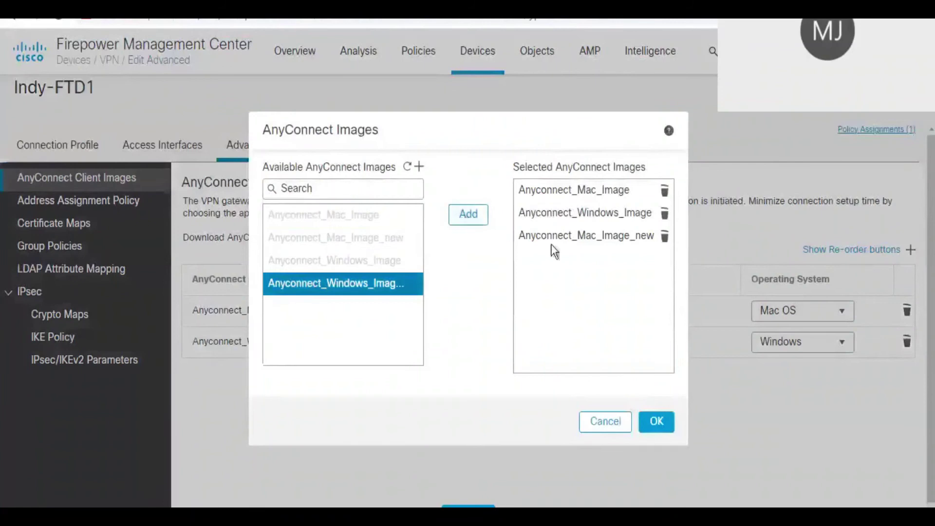
Step: Remove the old Windows and Mac images from Indy-FTD1 and save the policy
click(665, 215)
click(665, 191)
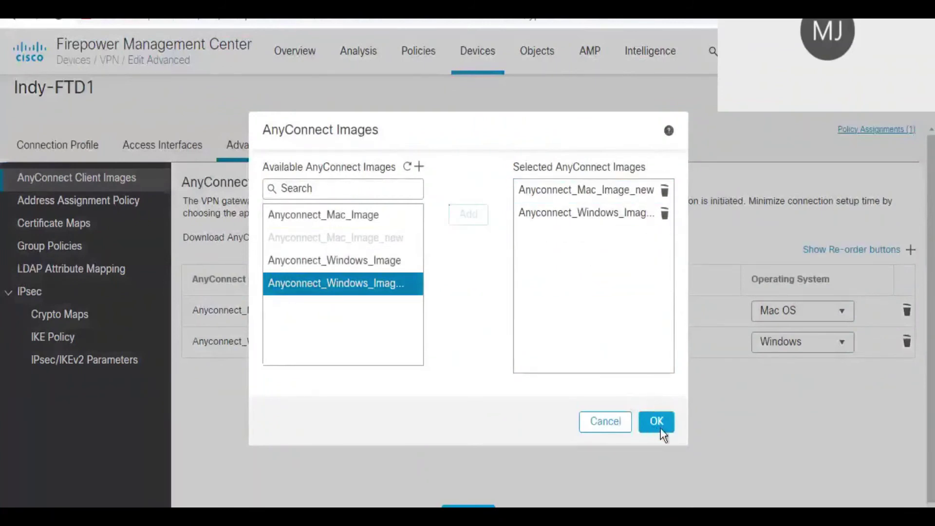
click(659, 424)
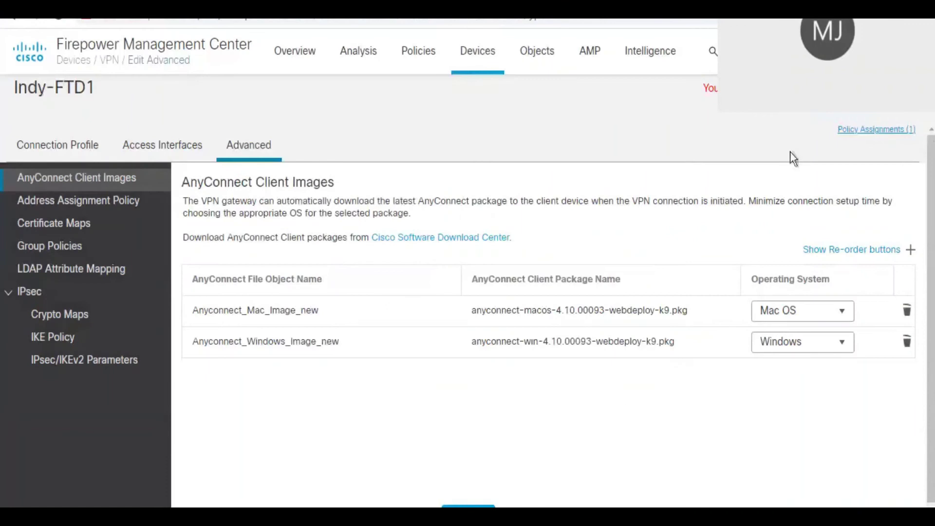
click(843, 111)
click(478, 54)
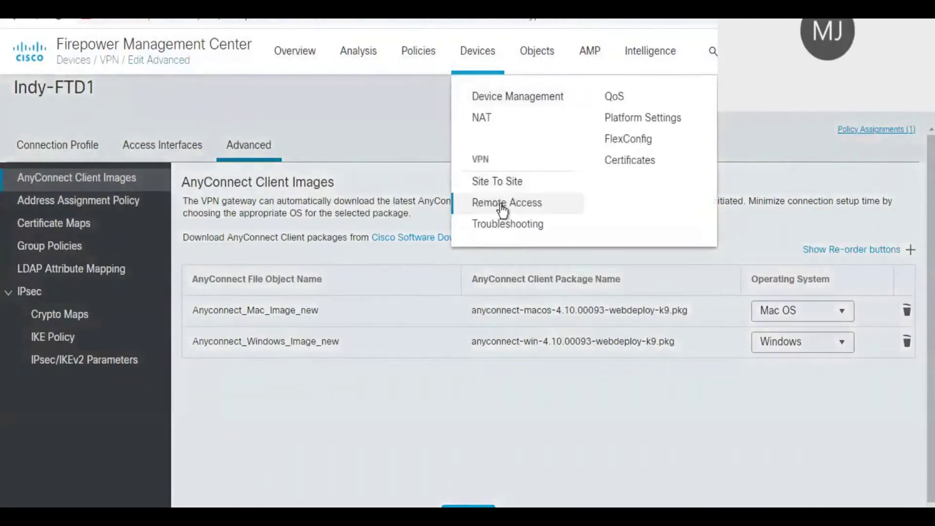
click(502, 203)
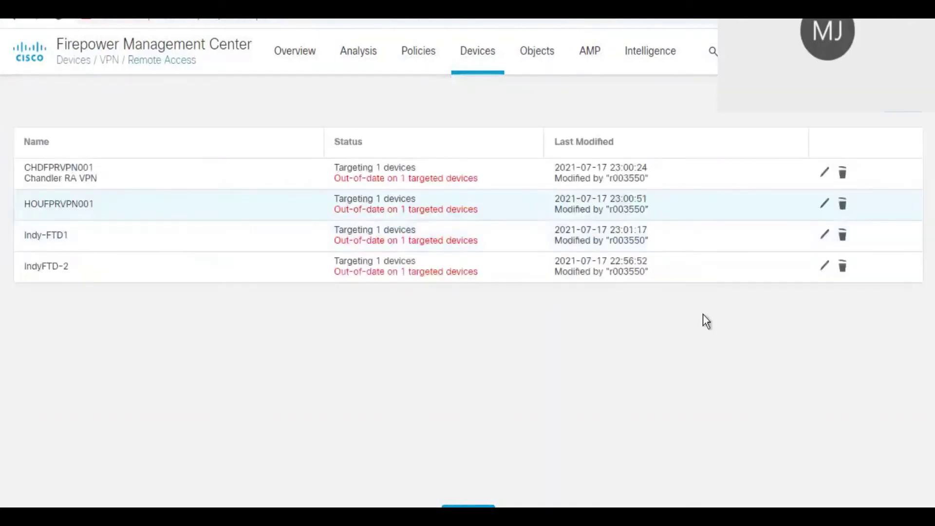
Step: In IndyFTD-2's advanced settings, add Anyconnect_Mac_Image_new and Anyconnect_Windows_Image_new as client images
click(824, 266)
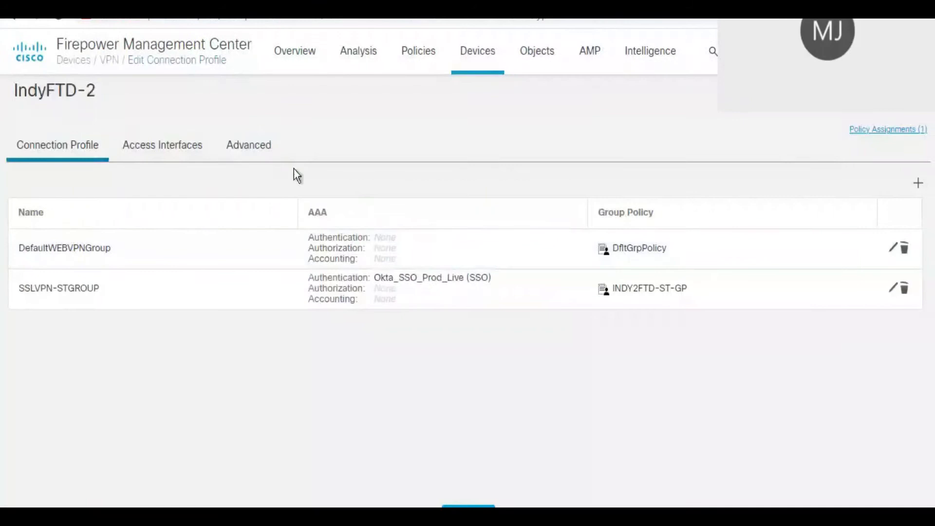
click(275, 152)
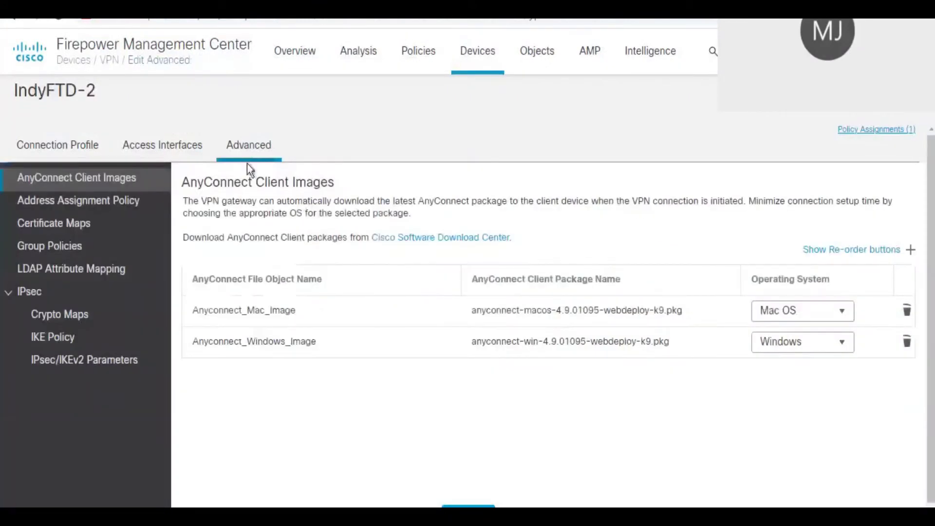
click(911, 250)
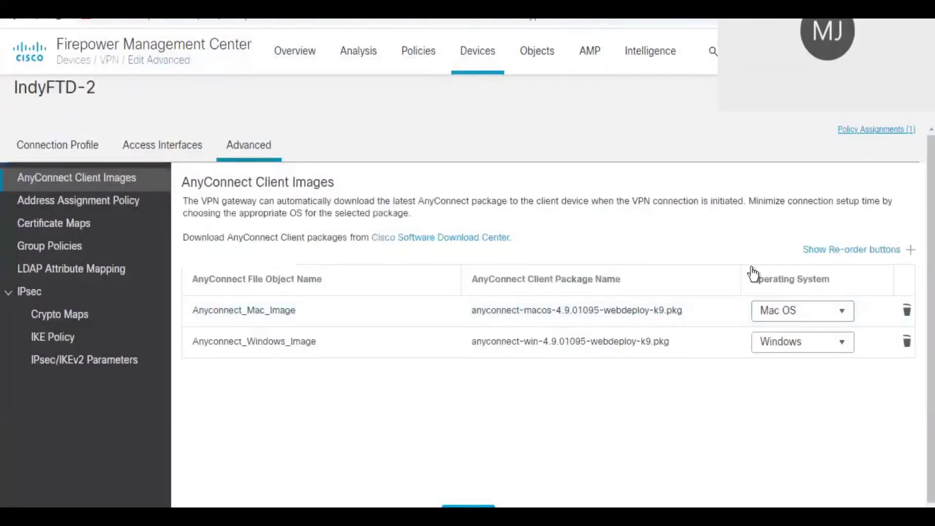
click(364, 238)
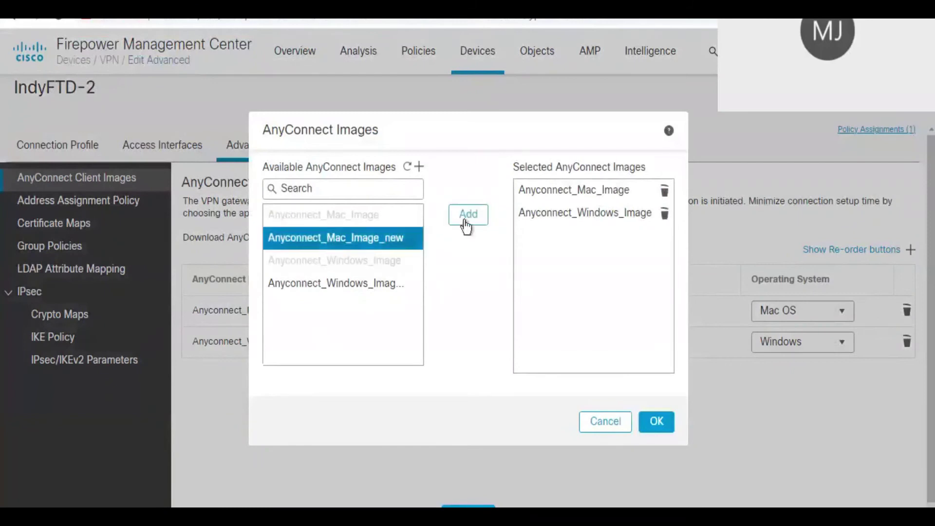
click(460, 220)
click(389, 284)
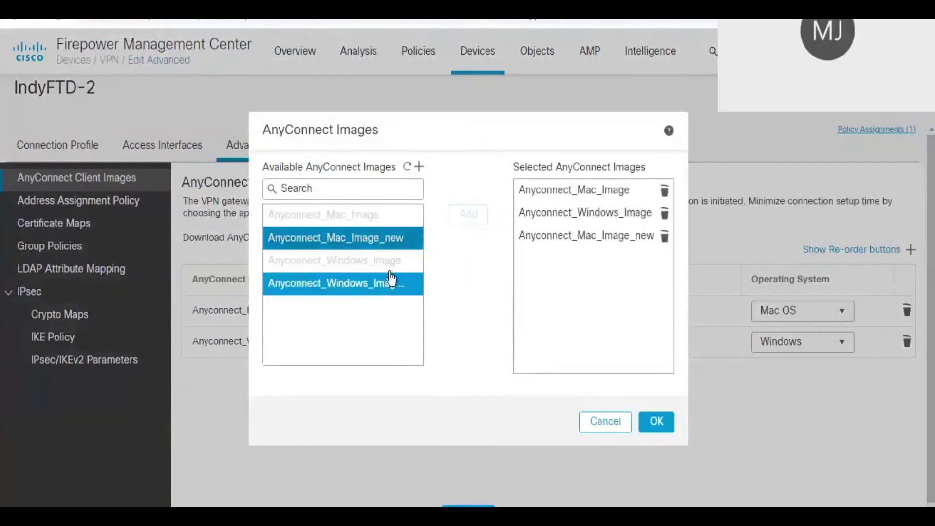
click(469, 215)
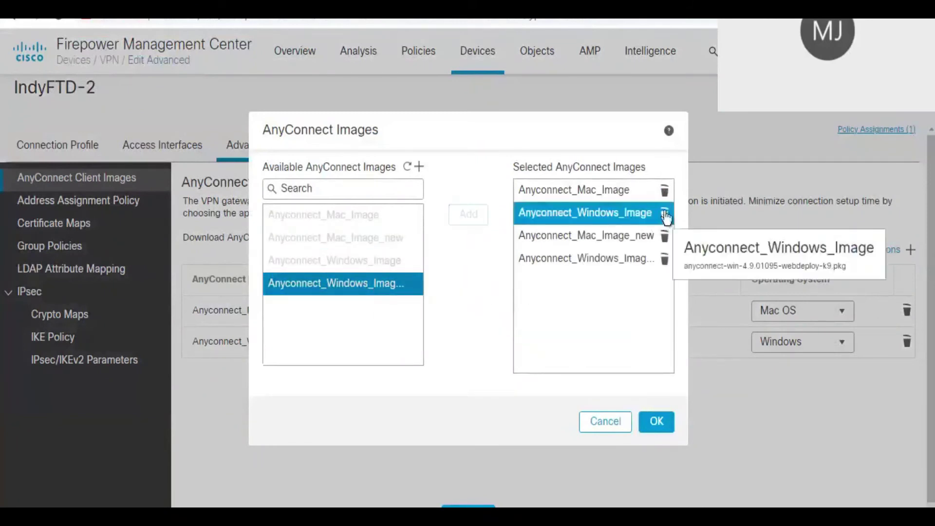
Step: Remove the old Windows and Mac images from IndyFTD-2 and save the policy
click(665, 213)
click(666, 192)
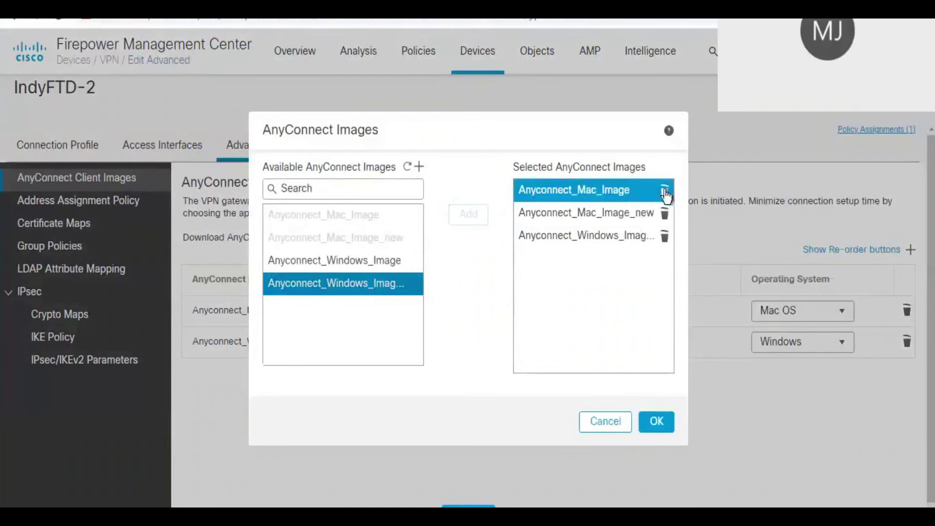
click(657, 422)
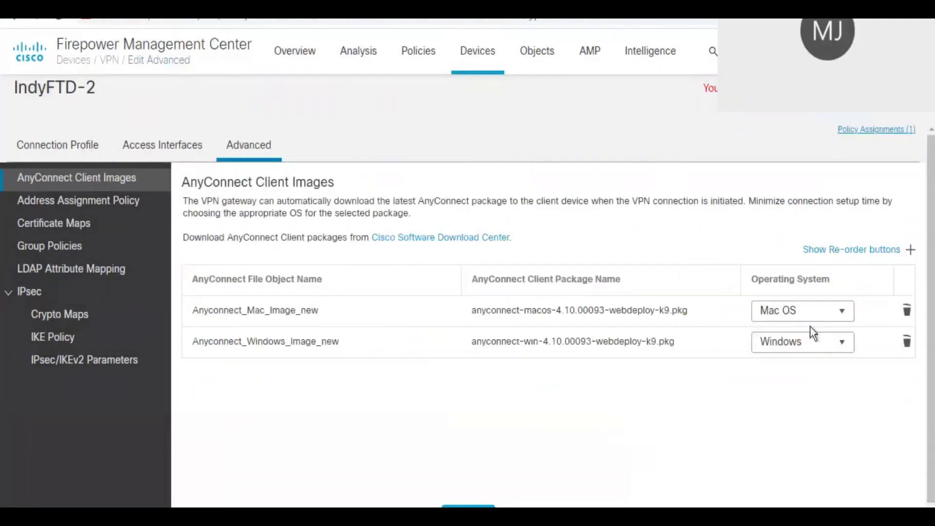
click(850, 88)
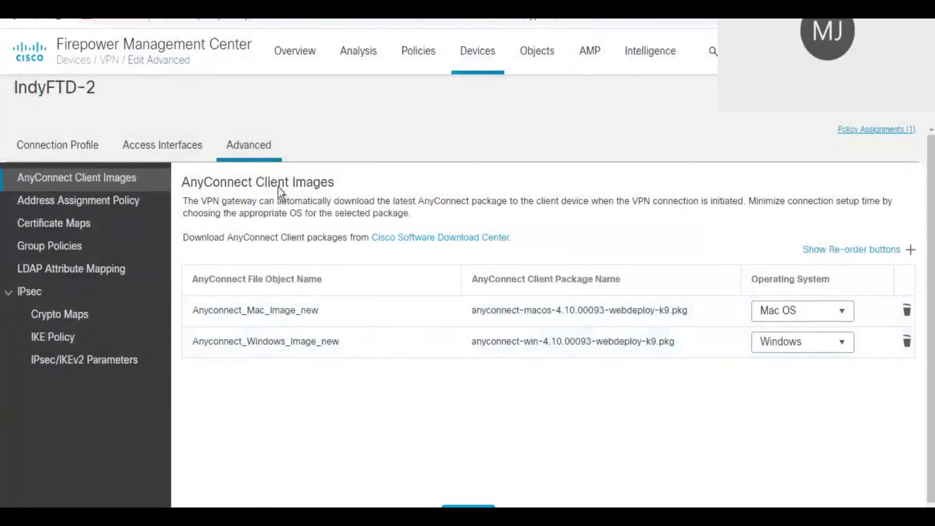
click(472, 61)
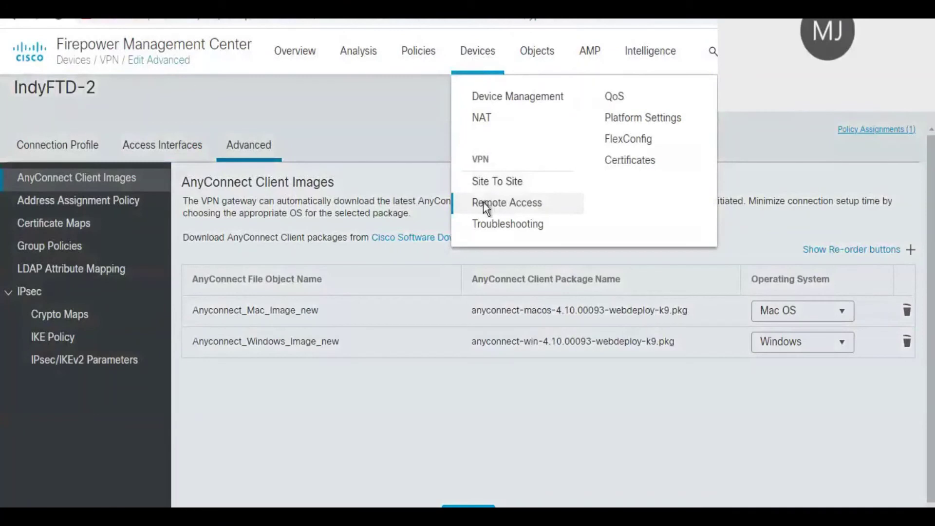
Step: On the Deployment page, tick the four FTD firewalls with pending changes
click(486, 205)
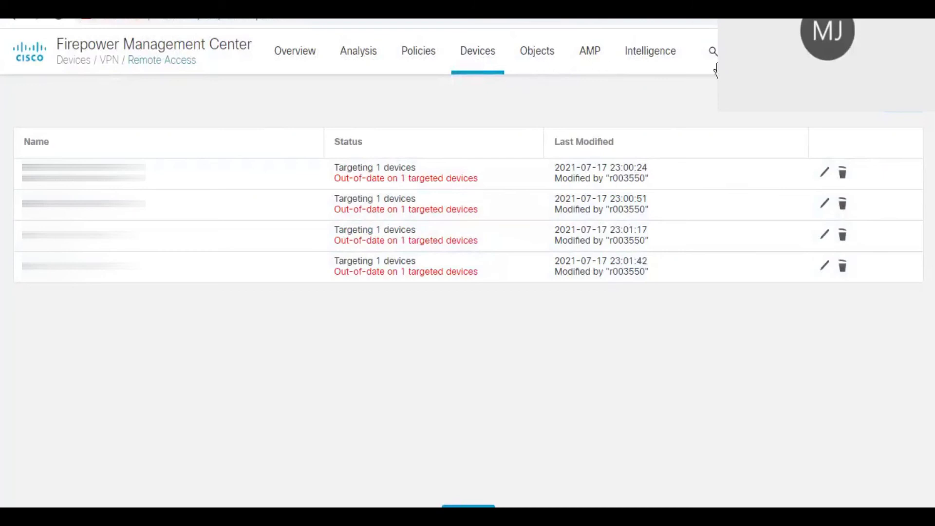
click(750, 50)
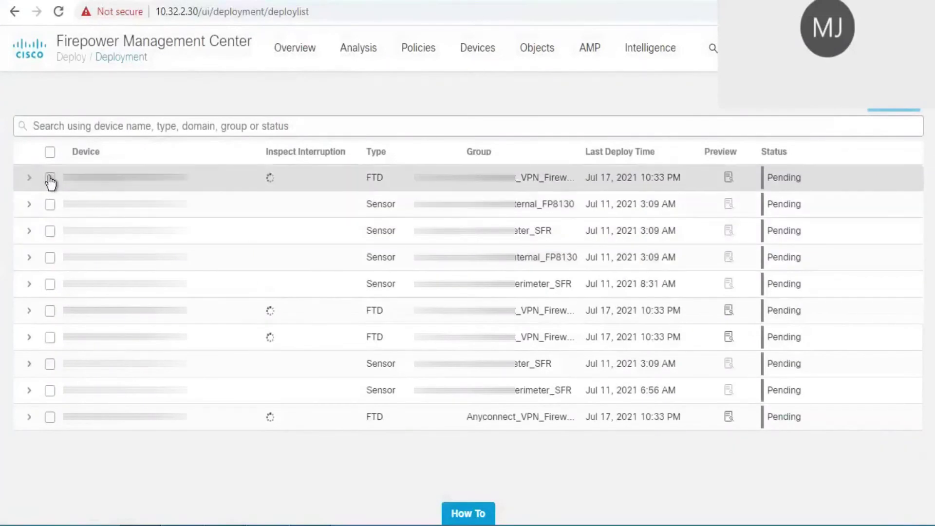
click(50, 179)
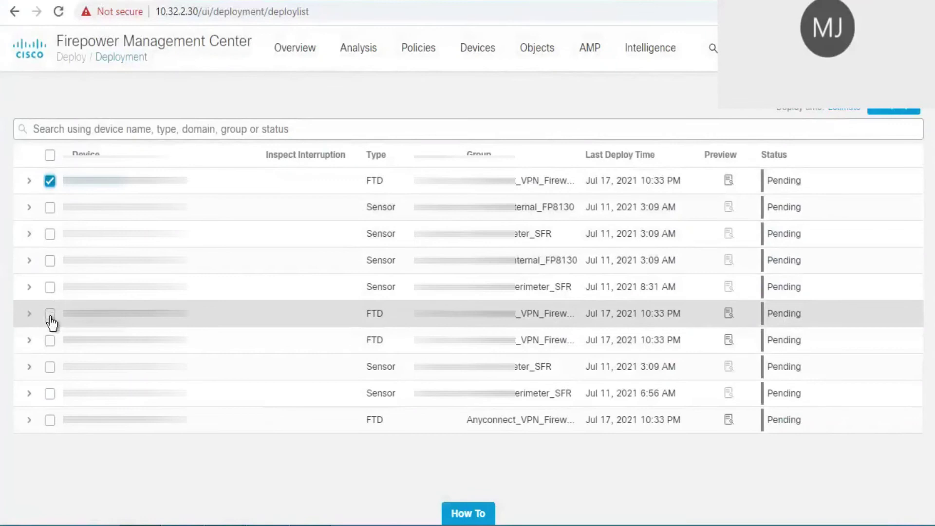
click(50, 314)
click(50, 341)
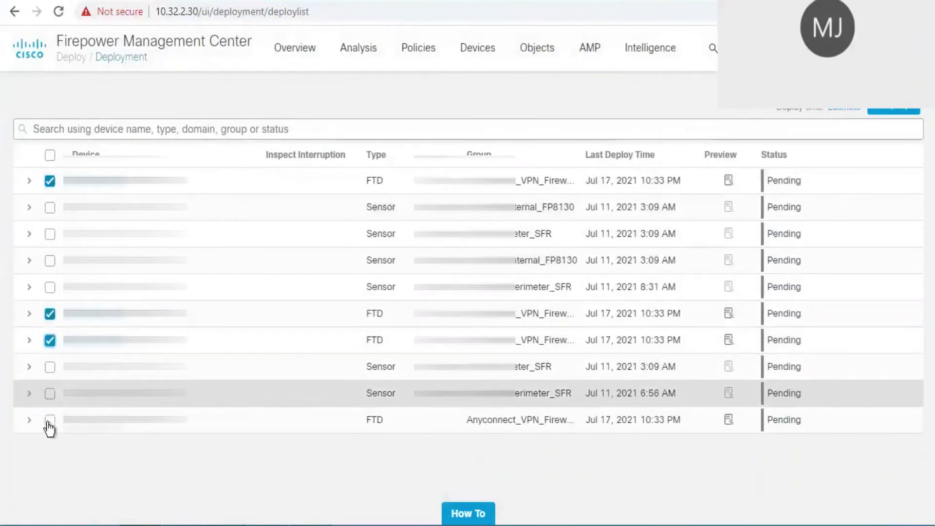
click(50, 420)
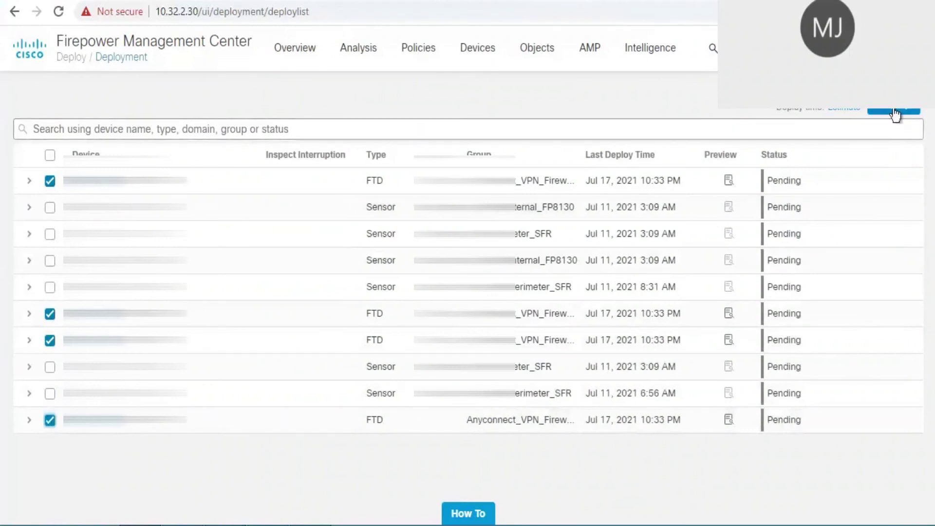
Step: Confirm deployment to the 4 selected FTD devices and follow progress in the Tasks list
click(895, 113)
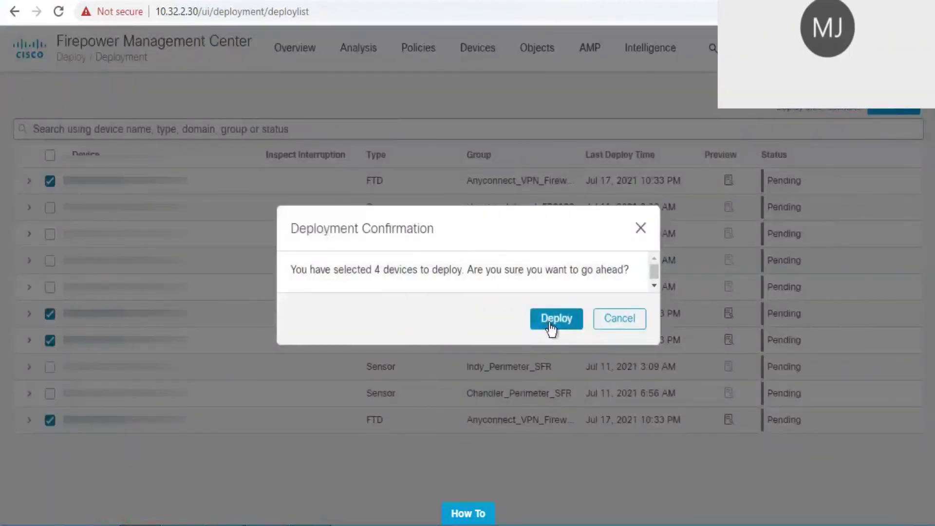
click(563, 324)
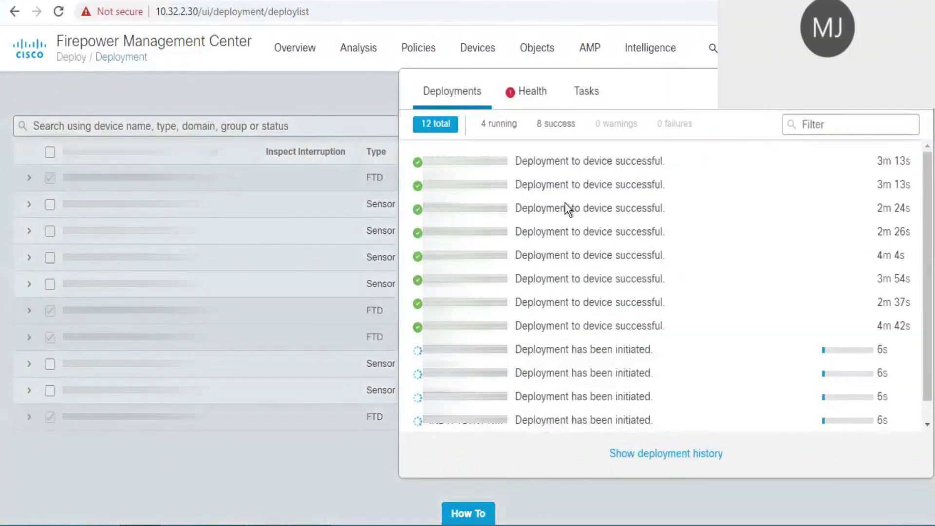
click(594, 96)
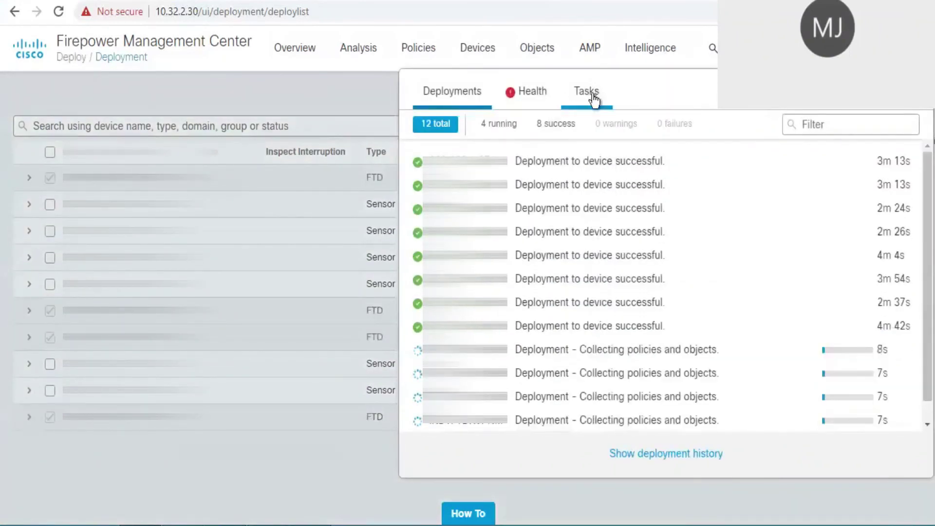